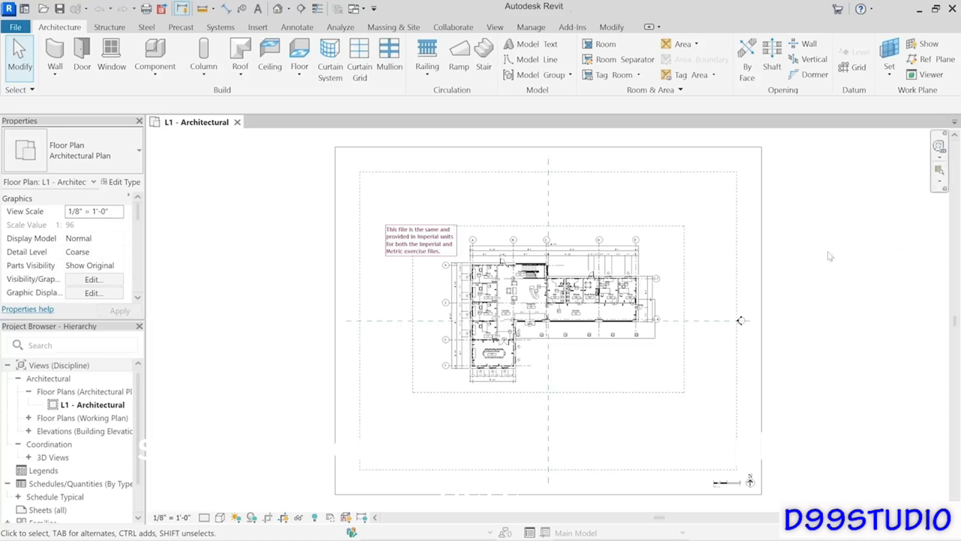
# Examine the office and reception area of the plan by selecting the corridor wall, grid 3 and the Reception room.
pyautogui.rightClick(721, 246)
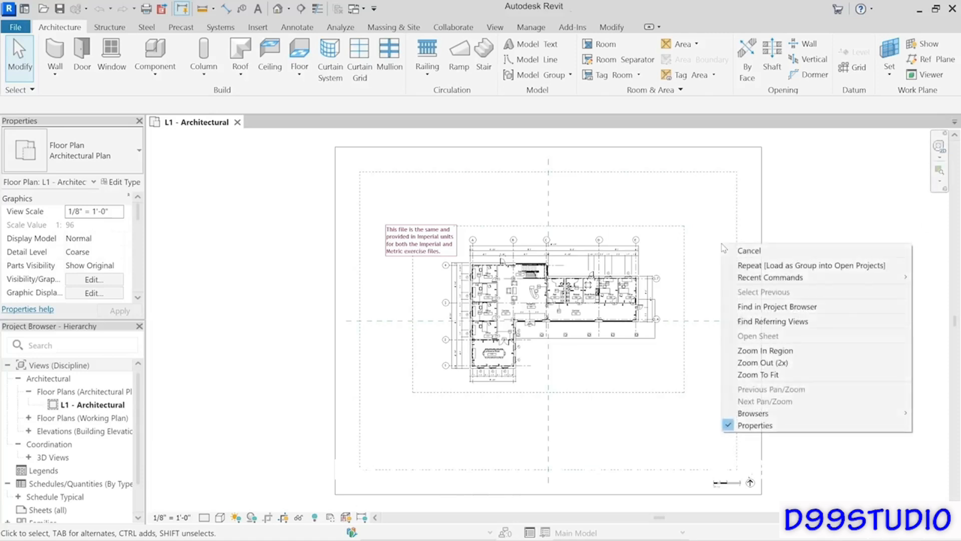
pyautogui.click(774, 352)
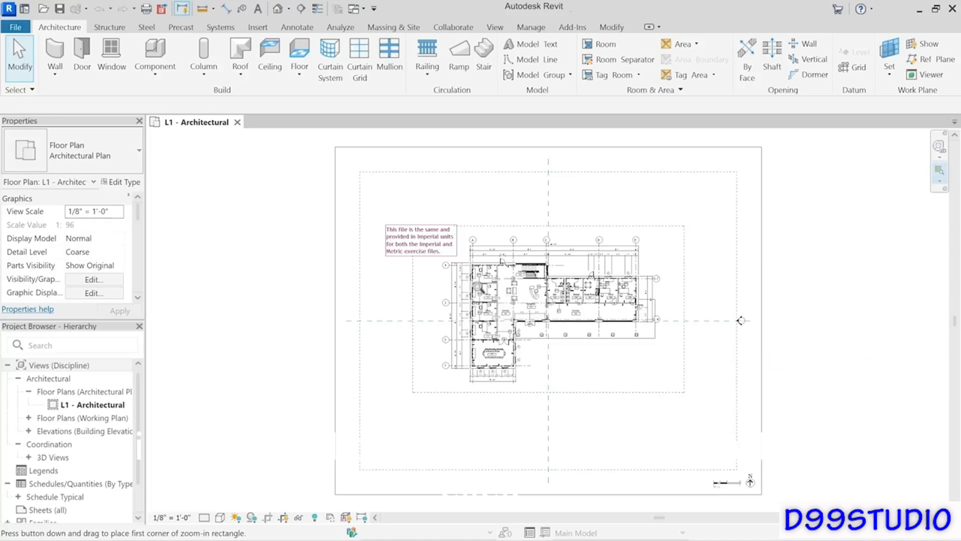
pyautogui.moveTo(471, 279); pyautogui.dragTo(559, 352)
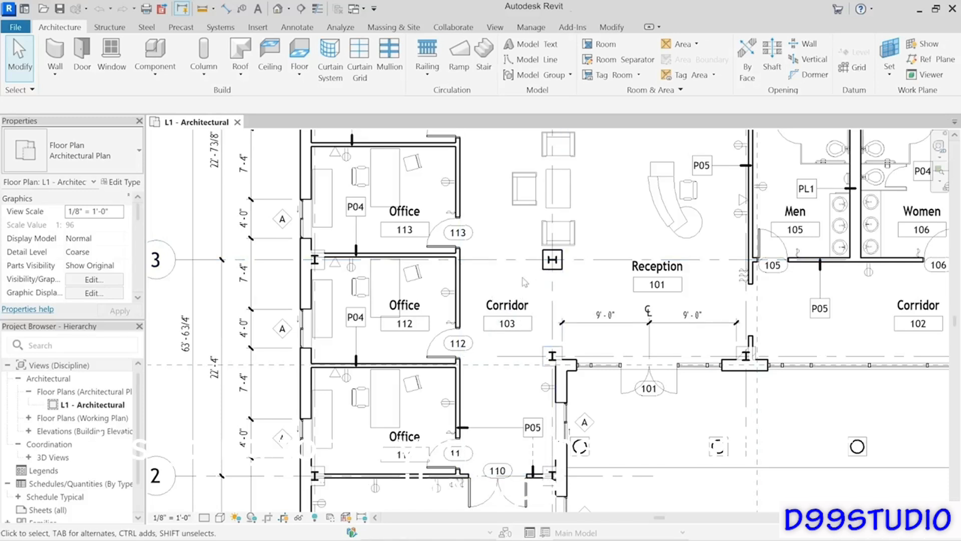
pyautogui.click(461, 278)
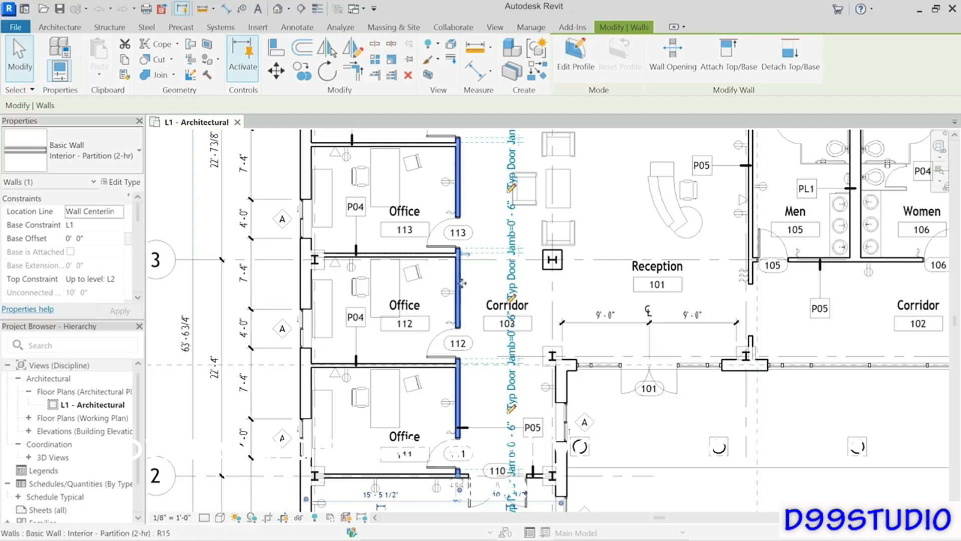
pyautogui.click(485, 260)
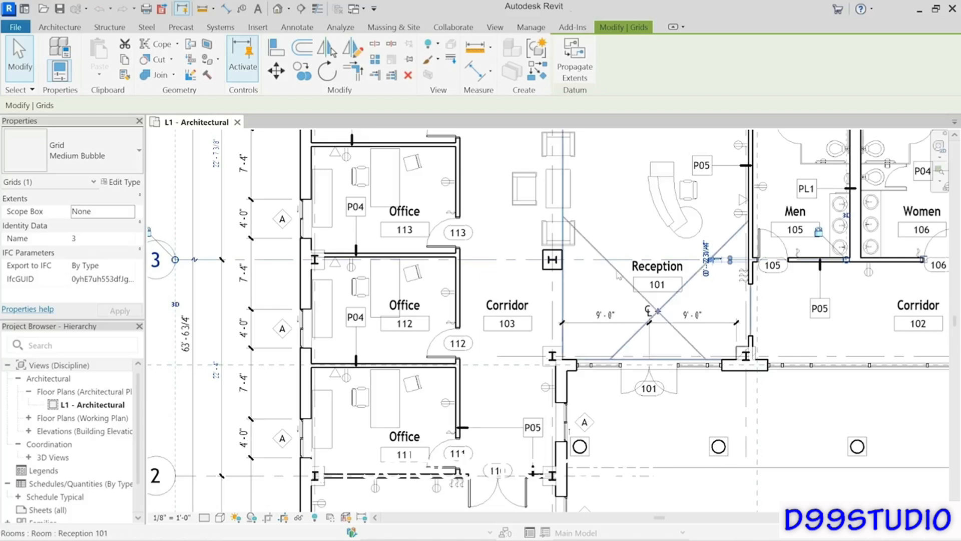
pyautogui.click(613, 274)
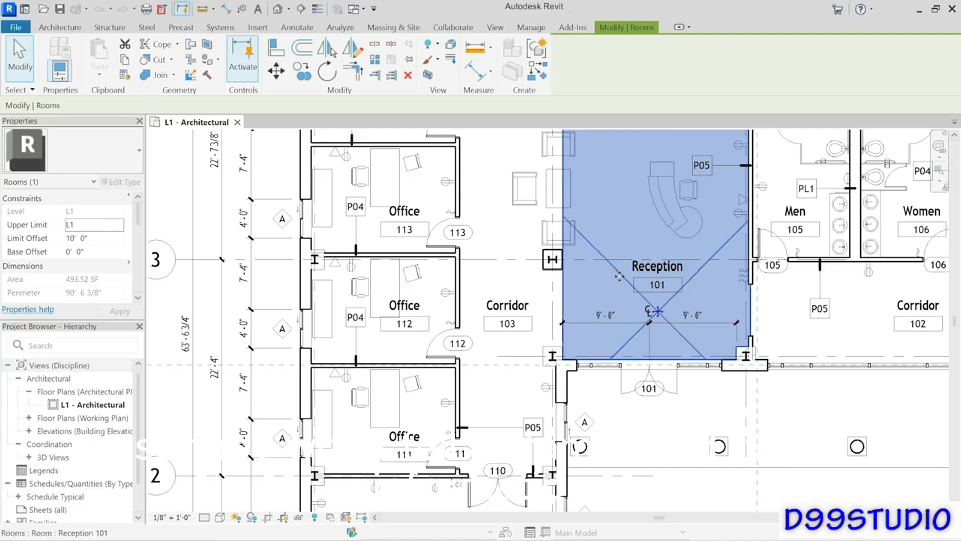
pyautogui.press('Escape')
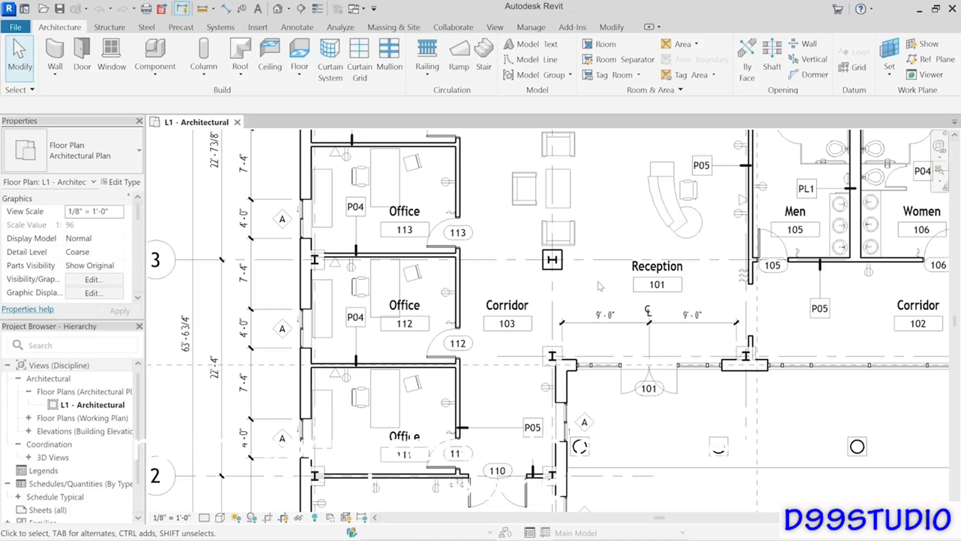
# Switch the room tag of Corridor 103 to the Room Tag With Area type.
pyautogui.click(531, 333)
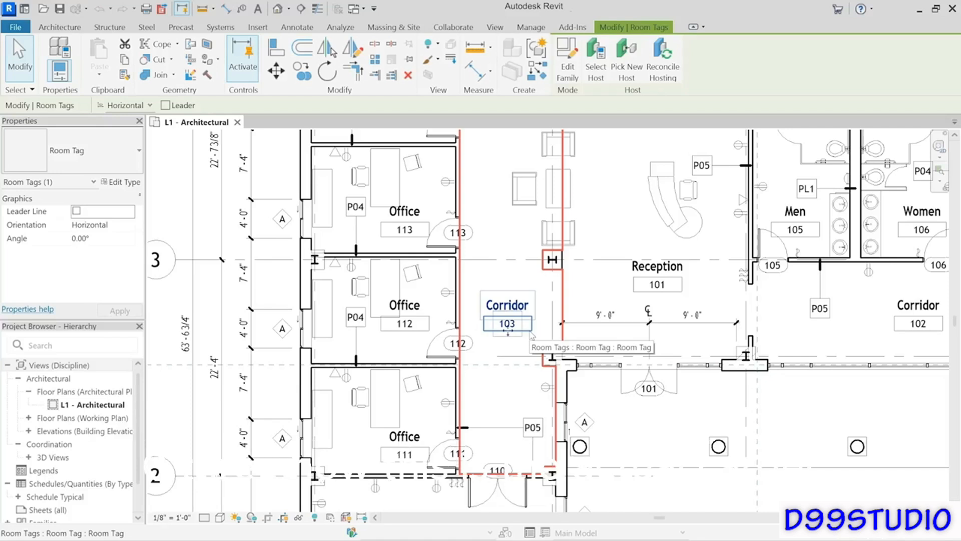
pyautogui.click(544, 284)
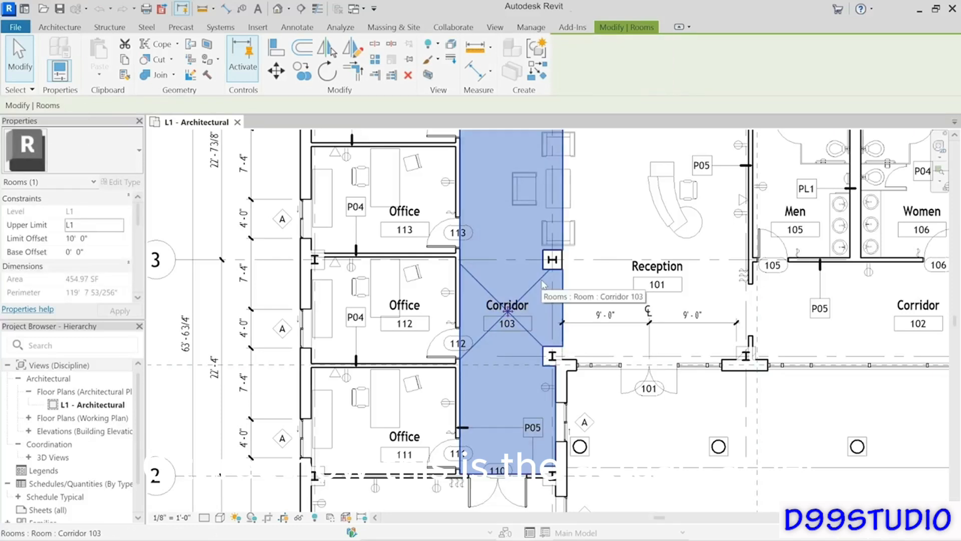
pyautogui.click(530, 323)
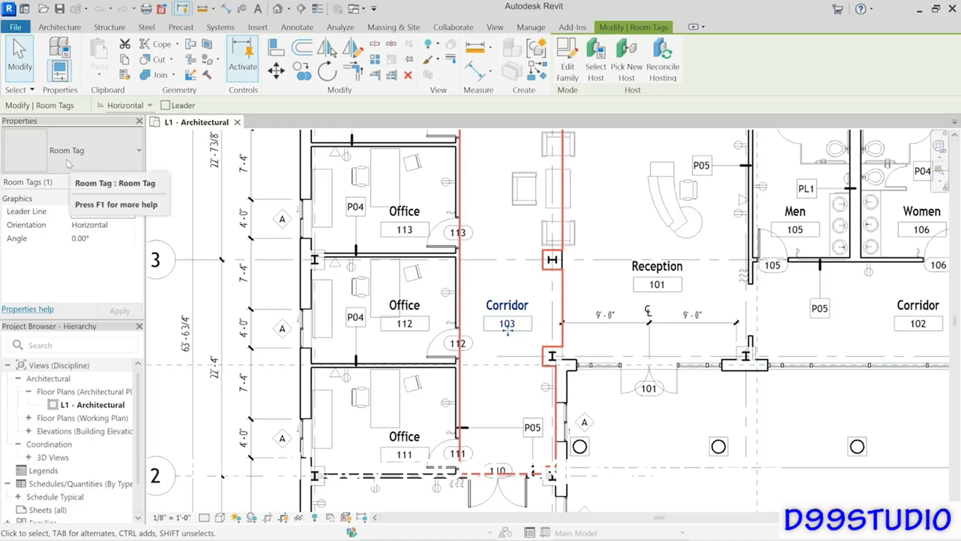
pyautogui.click(109, 156)
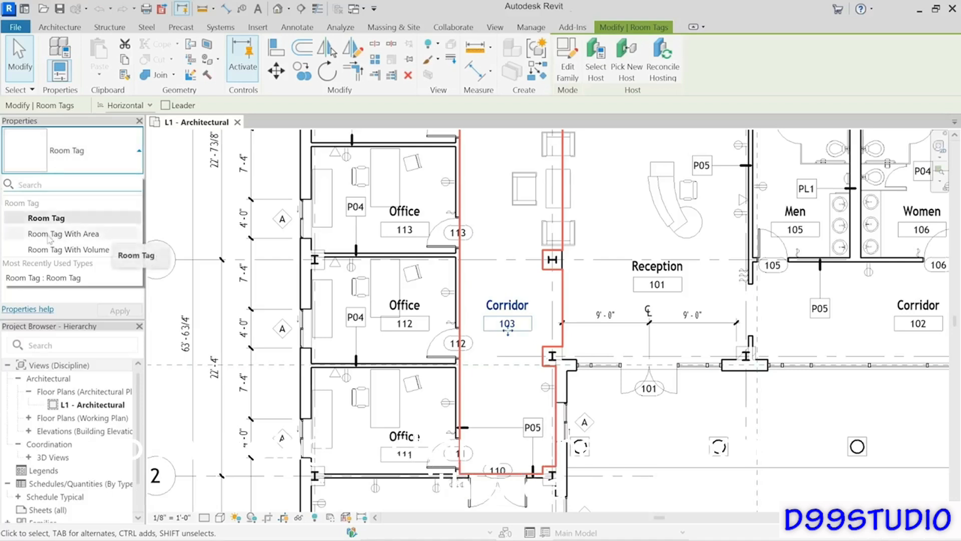
pyautogui.click(80, 235)
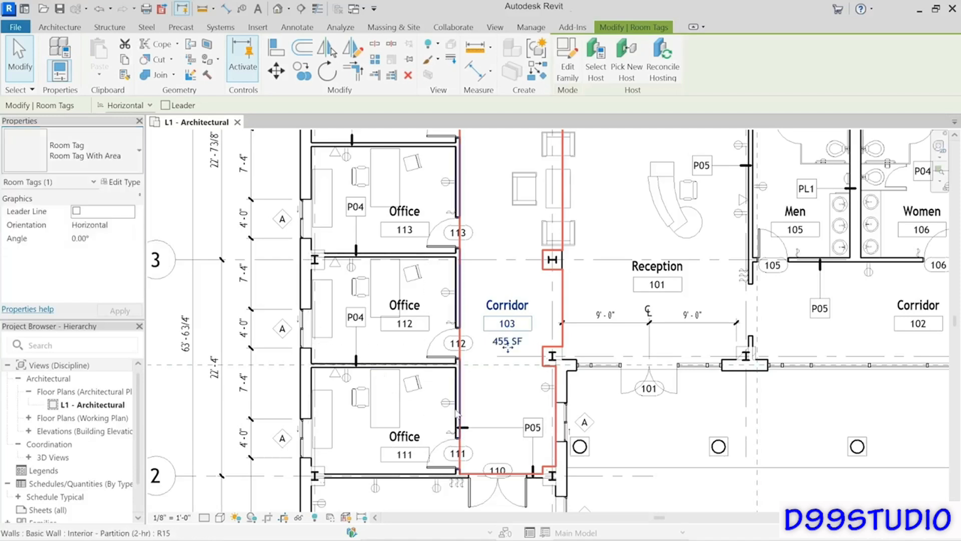
pyautogui.click(514, 399)
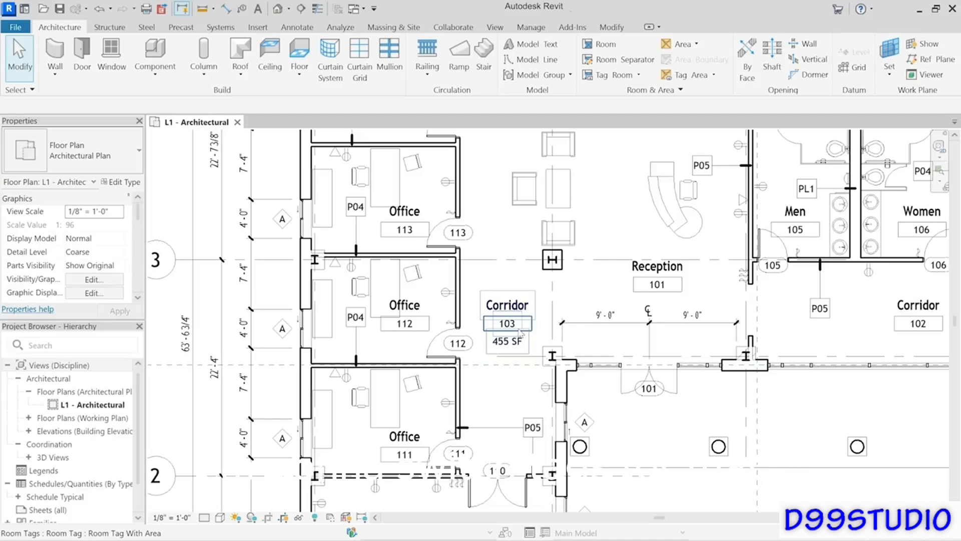
# Turn off Show Room Number in the type properties of the Room Tag used for Office 112.
pyautogui.click(416, 331)
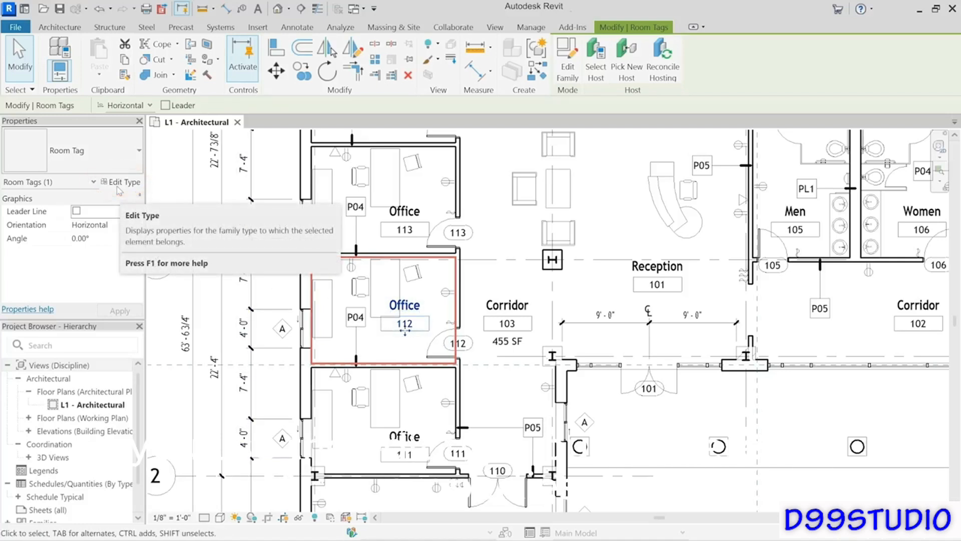
pyautogui.click(118, 189)
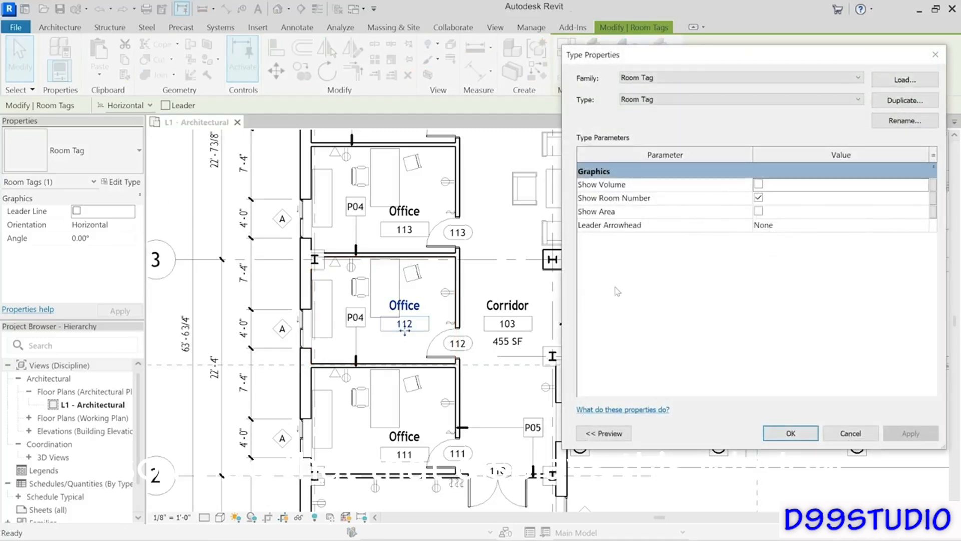
pyautogui.click(758, 198)
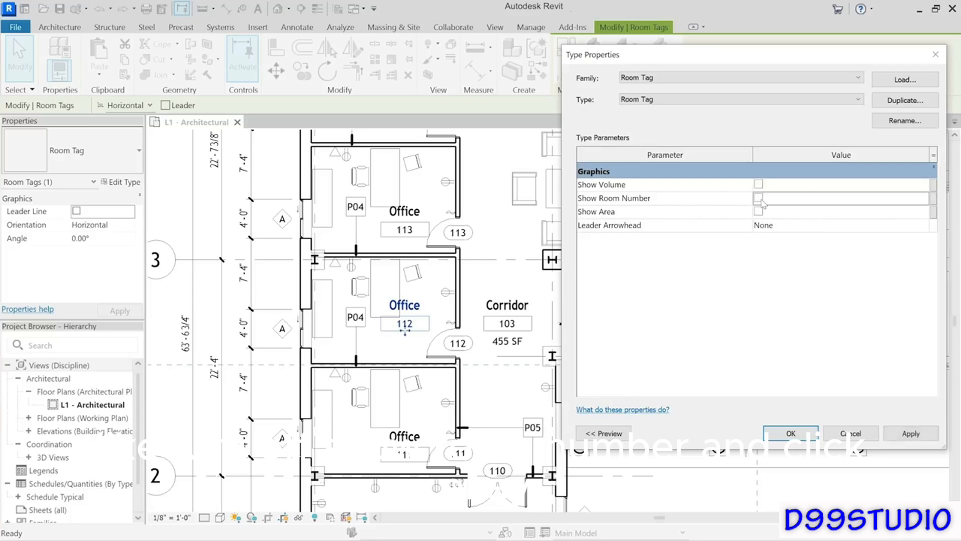
pyautogui.click(790, 433)
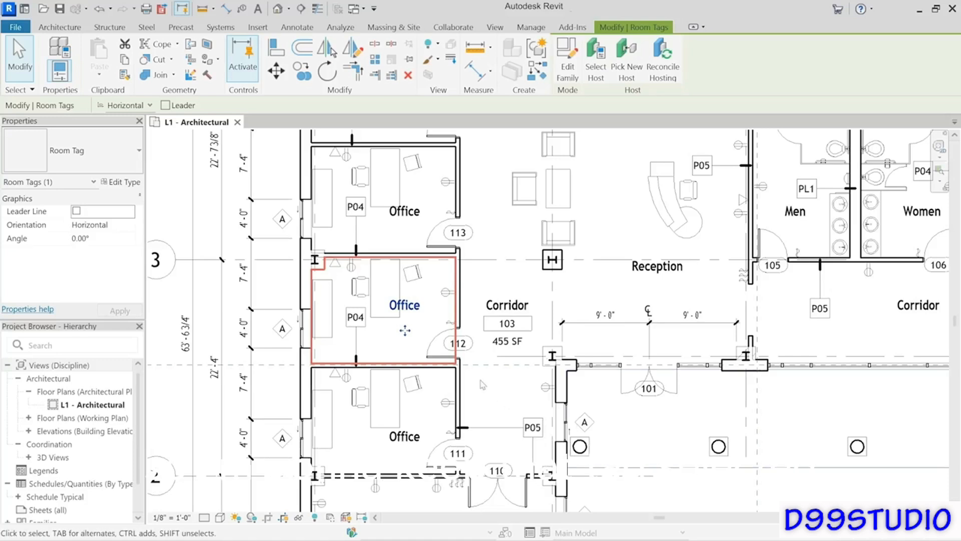
# Open the Room Tag family for editing and set the Room Name label's text font to Tw Cen MT Condensed.
pyautogui.click(567, 73)
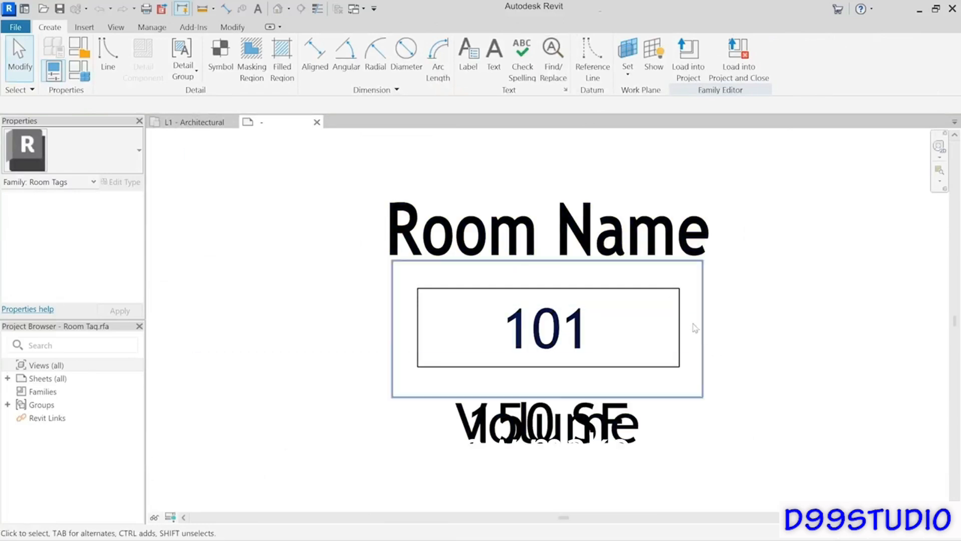
pyautogui.click(635, 257)
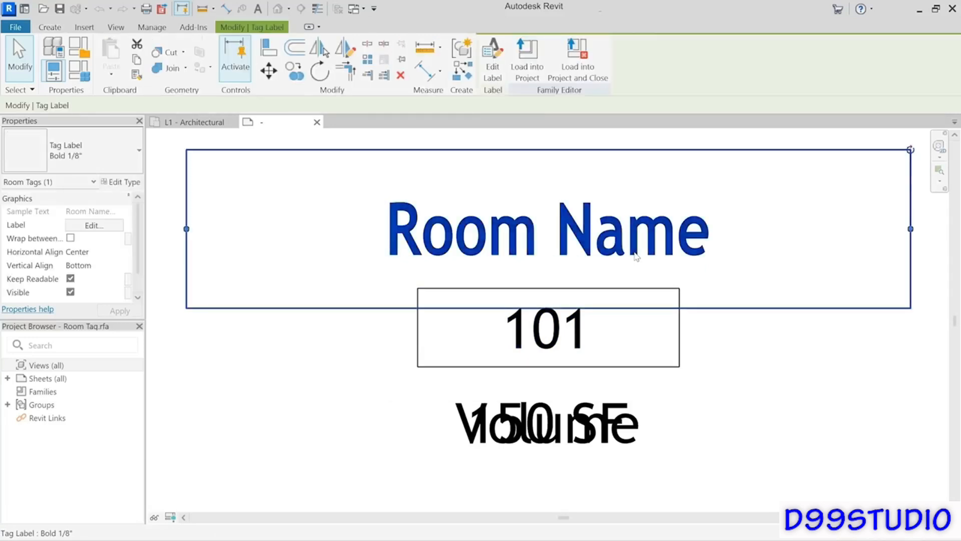
pyautogui.click(114, 184)
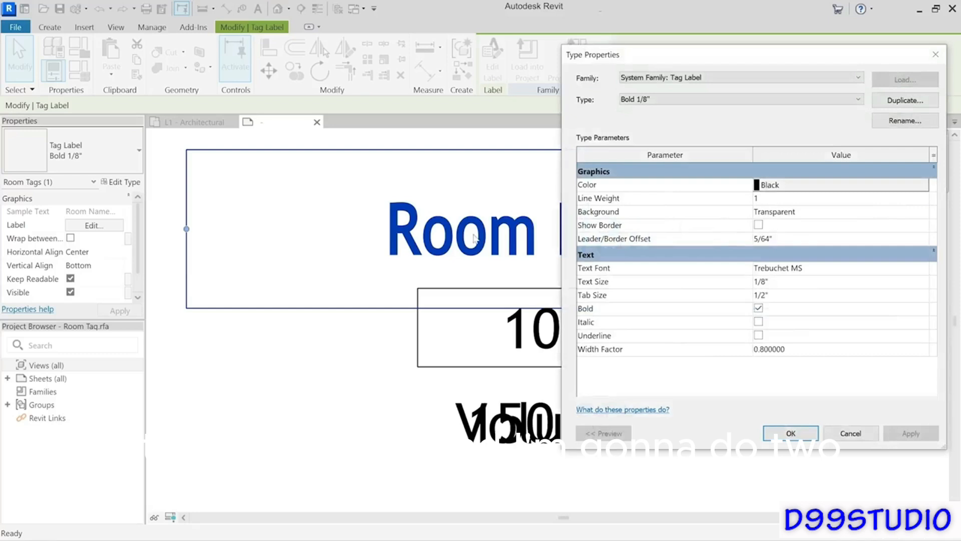
pyautogui.click(855, 271)
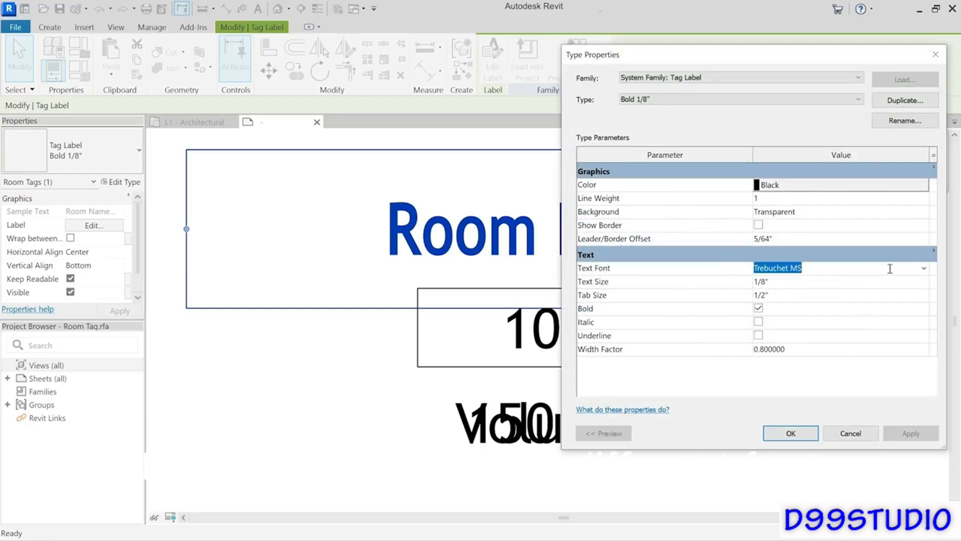
pyautogui.click(923, 270)
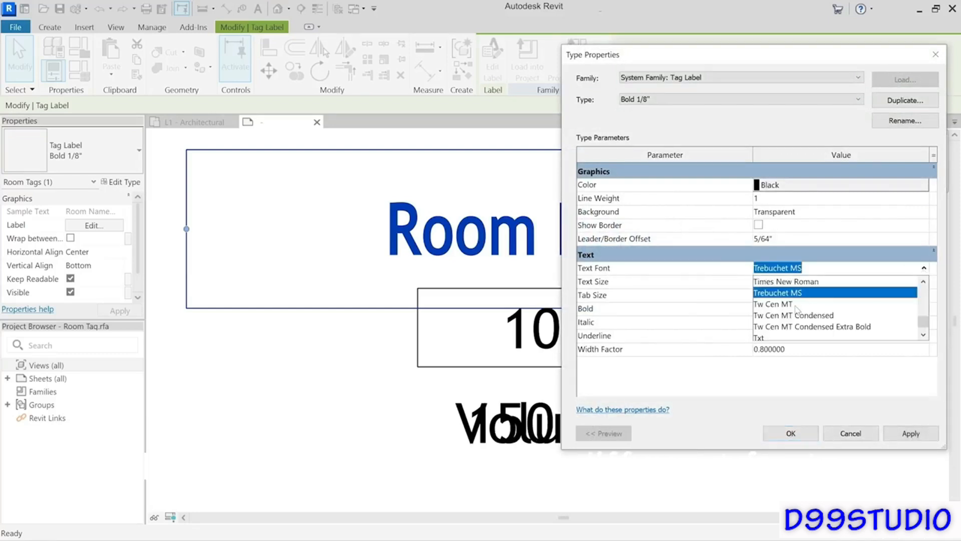
pyautogui.click(812, 316)
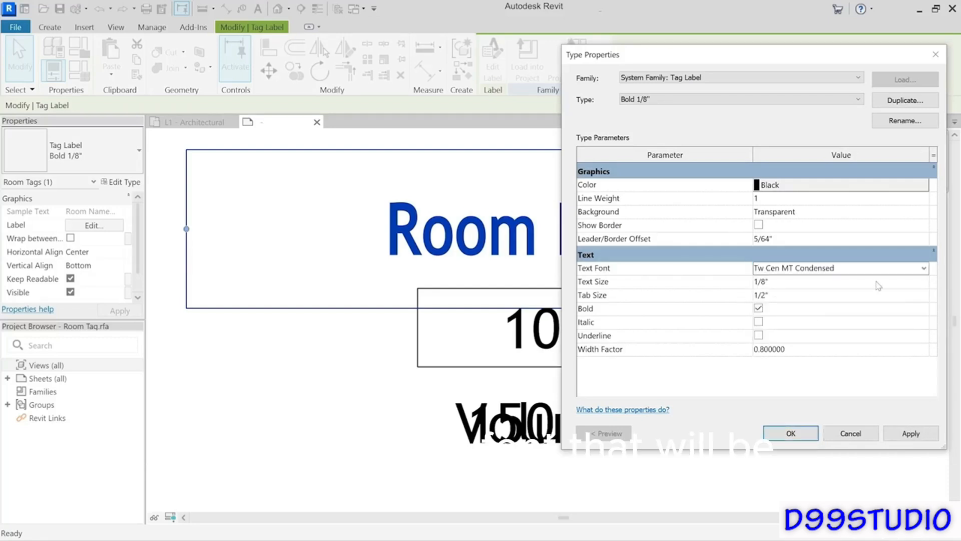
# Set the Room Name label's color to red and load the family into the project, overwriting the existing version.
pyautogui.click(789, 187)
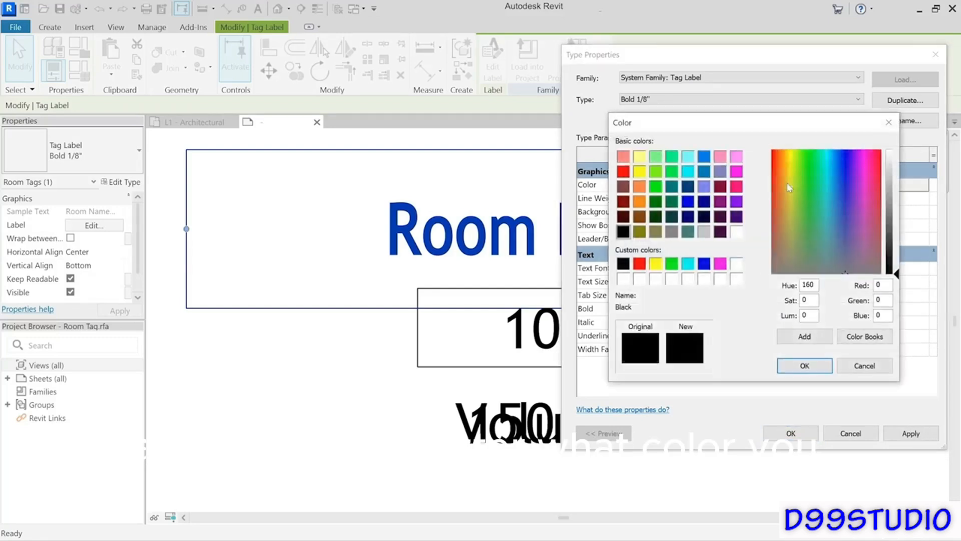
pyautogui.click(623, 172)
pyautogui.click(797, 366)
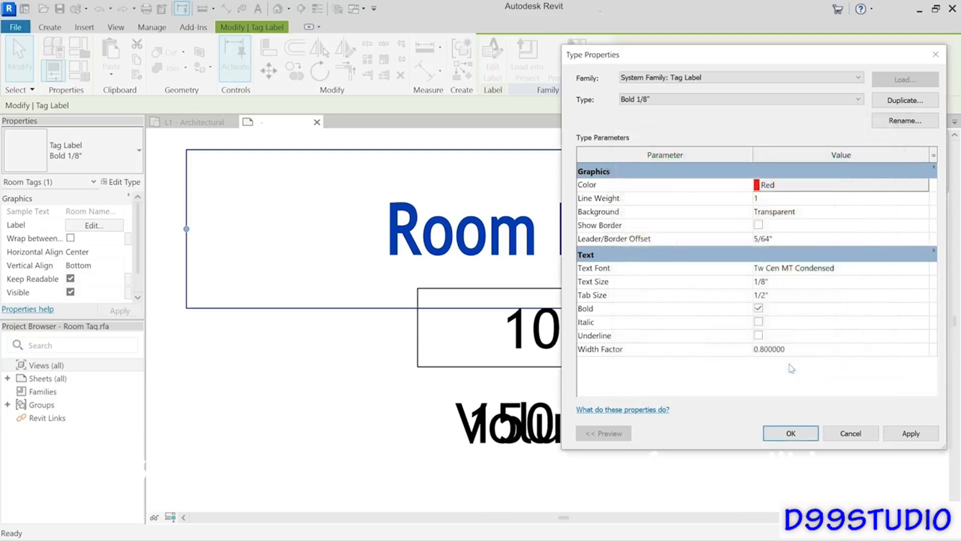
pyautogui.click(790, 433)
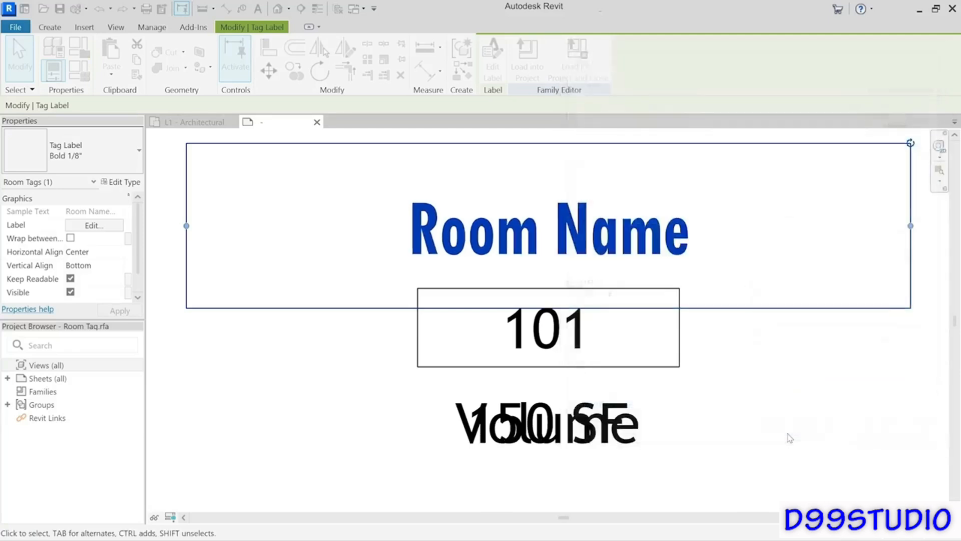
pyautogui.click(745, 424)
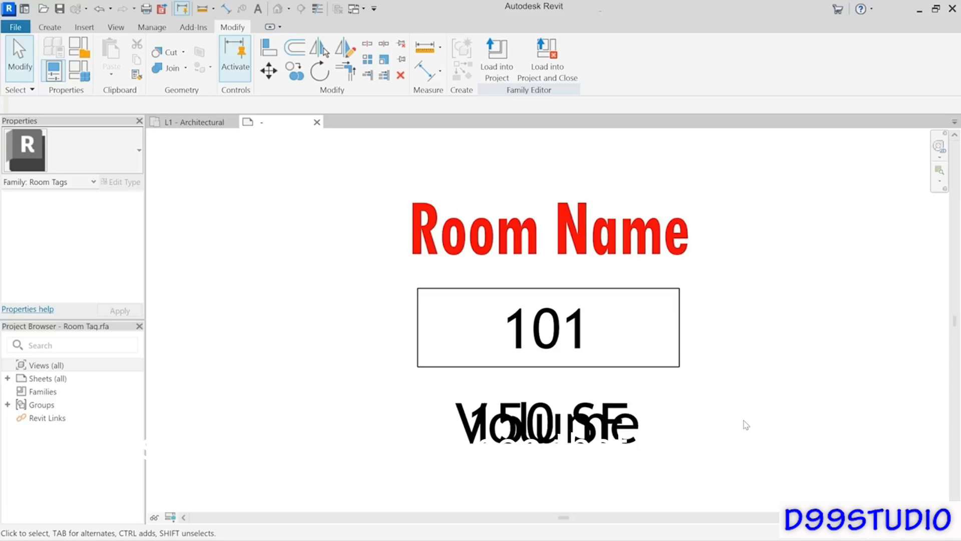
pyautogui.click(499, 80)
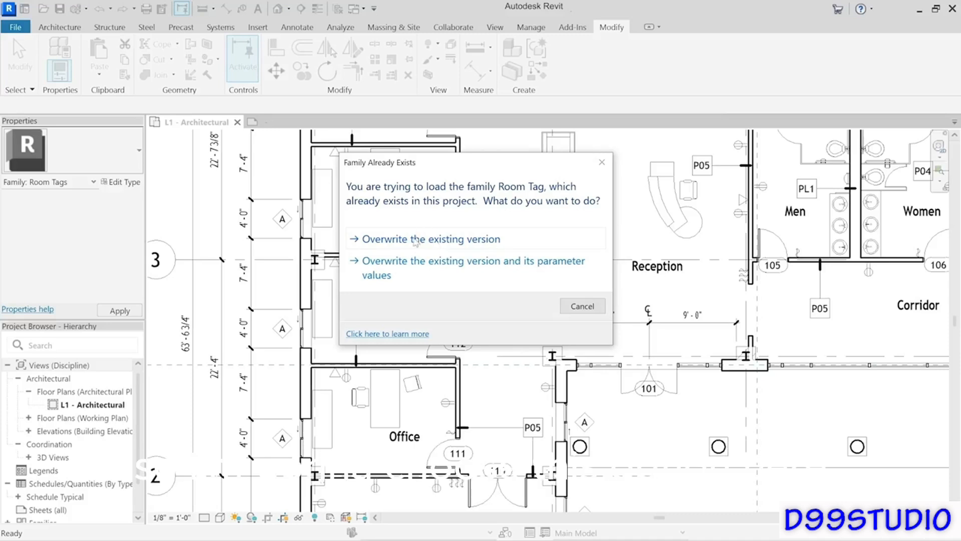
pyautogui.click(452, 239)
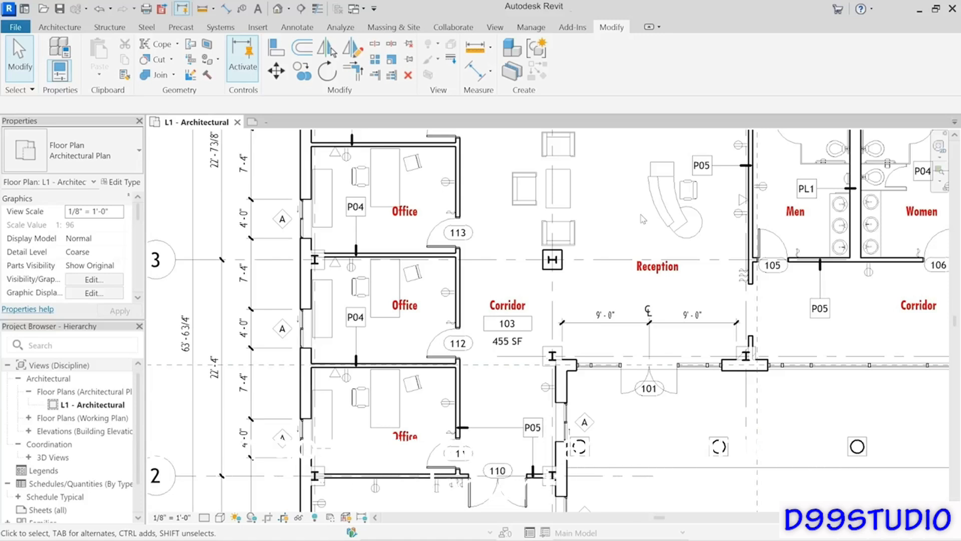
# Override the Furniture category's graphics in the view with a solid fill foreground surface pattern in purple RGB 128-000-128.
pyautogui.click(574, 233)
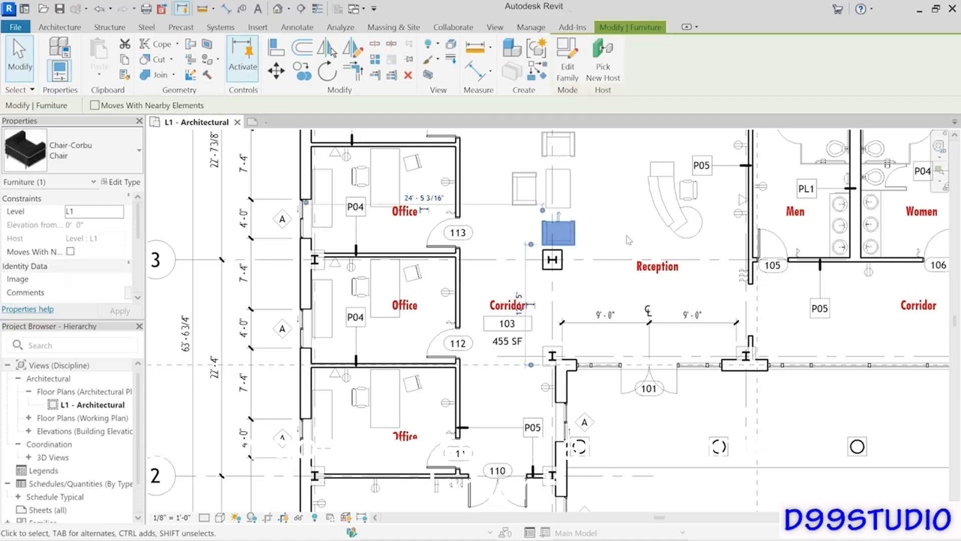
pyautogui.click(437, 60)
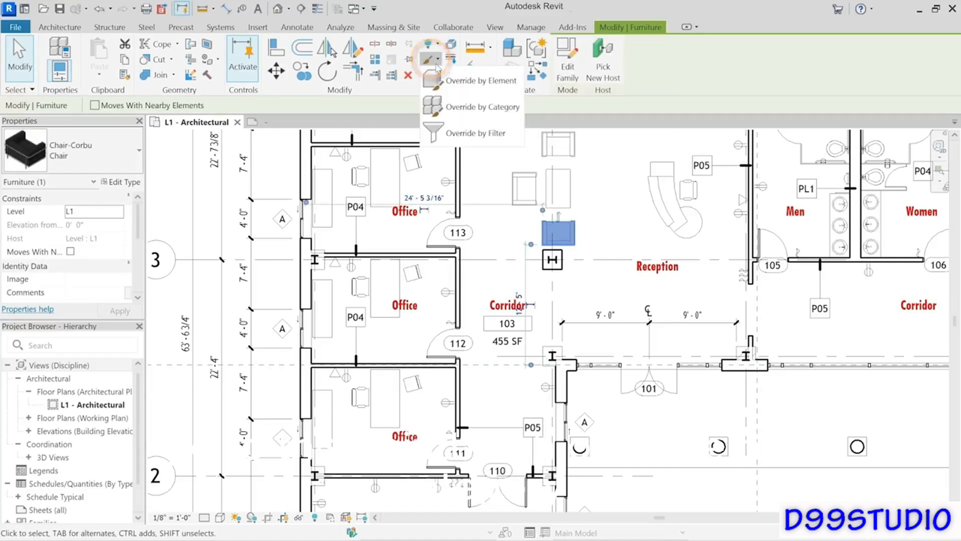
pyautogui.click(457, 108)
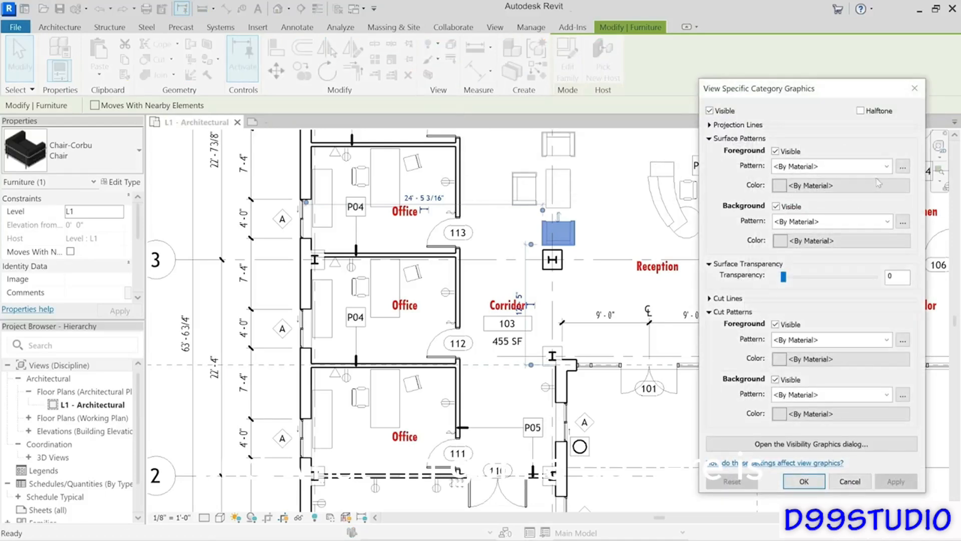
pyautogui.click(886, 166)
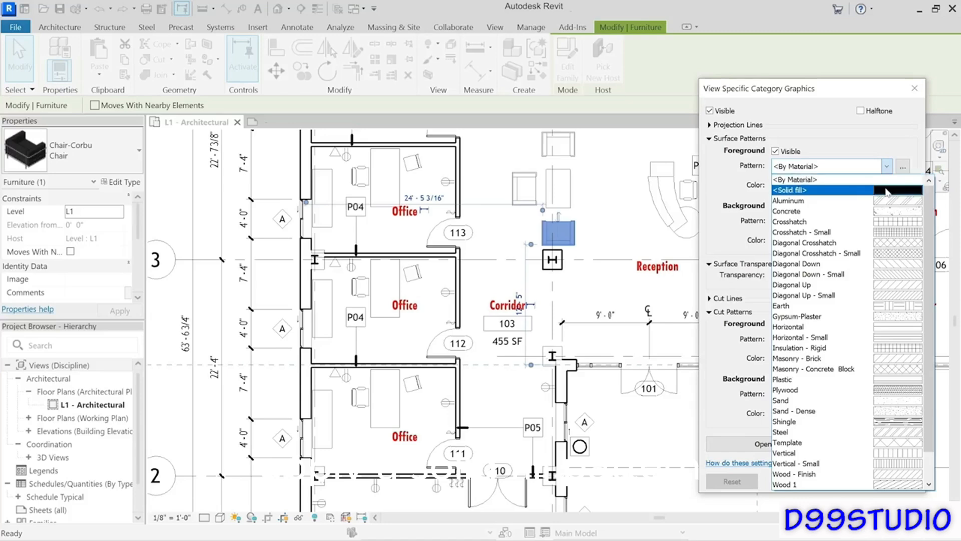
pyautogui.click(886, 189)
pyautogui.click(831, 186)
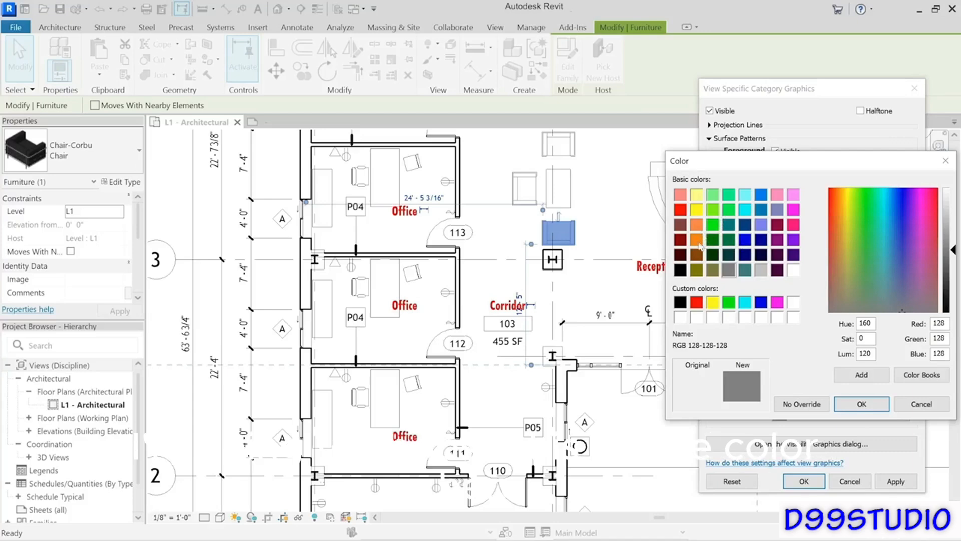
pyautogui.click(777, 239)
pyautogui.click(850, 404)
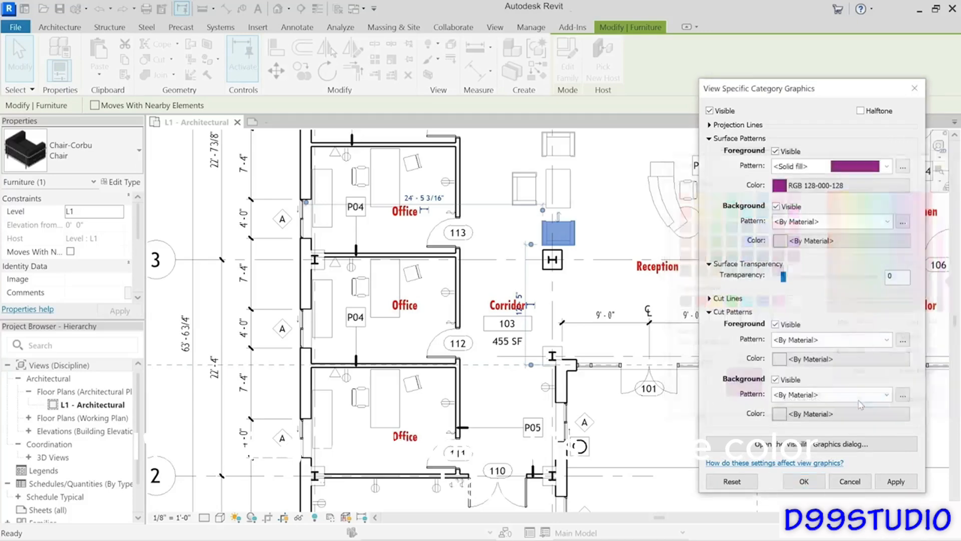
pyautogui.click(801, 482)
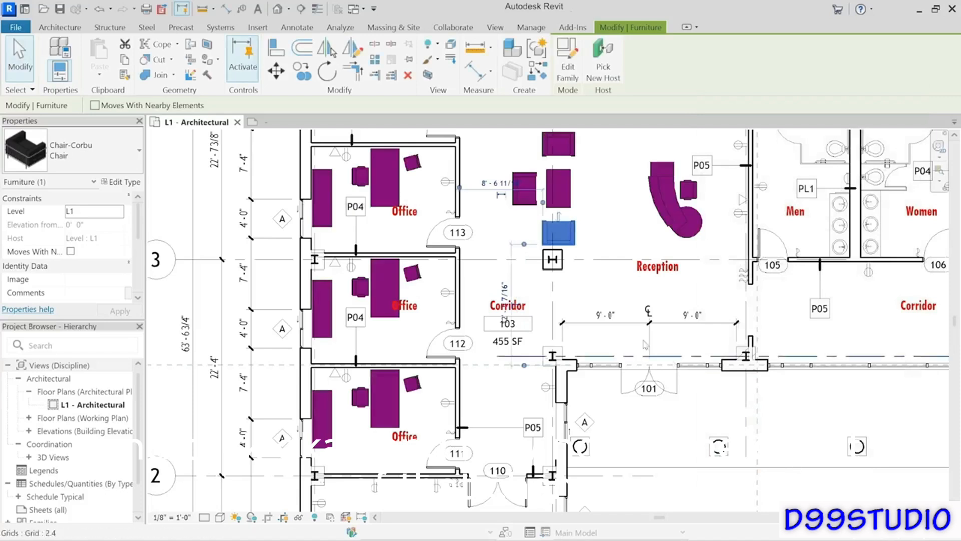
pyautogui.click(603, 290)
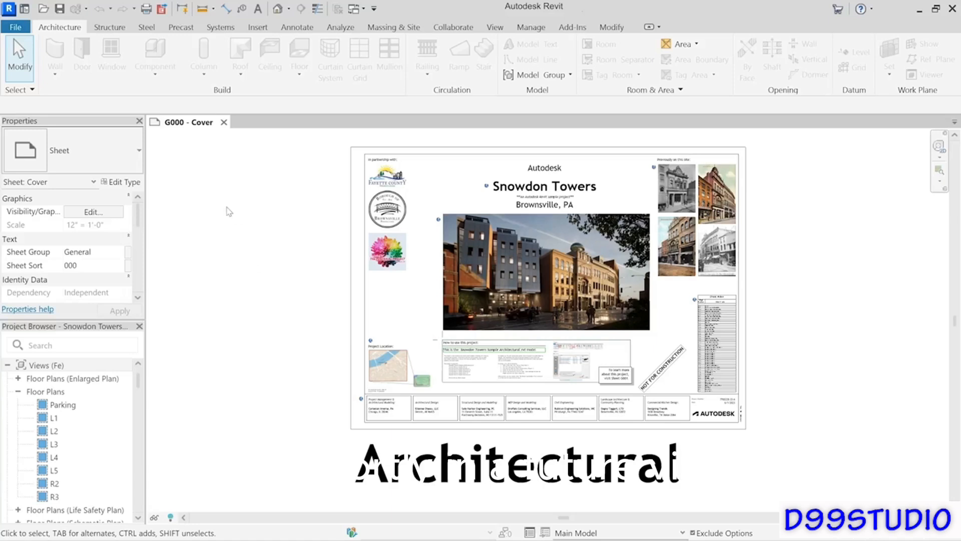
# Browse Revit's sample files, preview the Snowdon Towers Architectural, Facades, Site and Structural models, and leave without opening any.
pyautogui.click(17, 28)
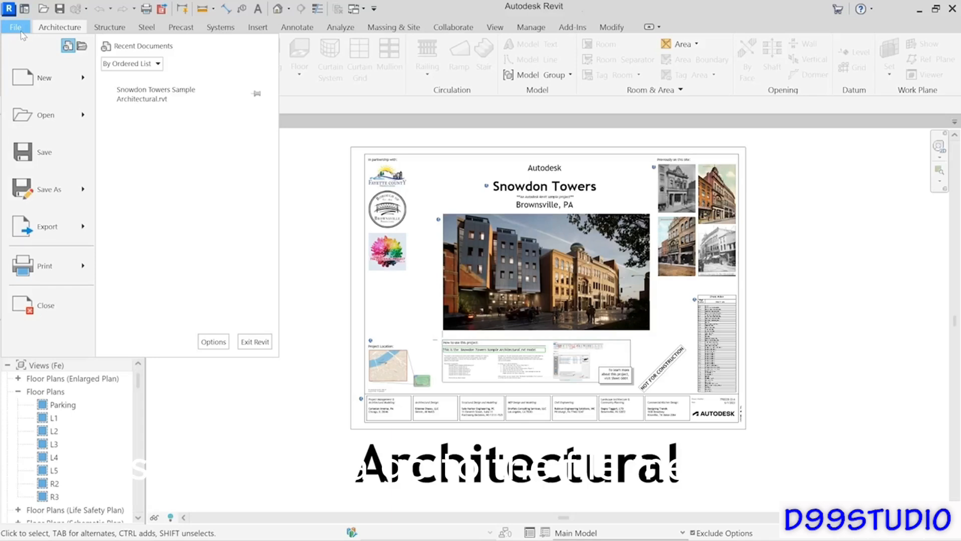
pyautogui.moveTo(24, 129)
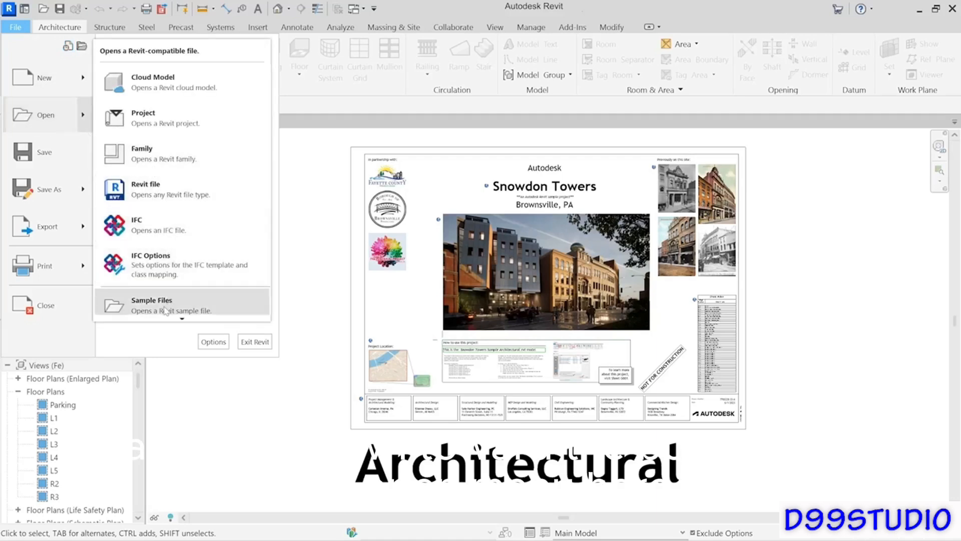
pyautogui.moveTo(167, 317)
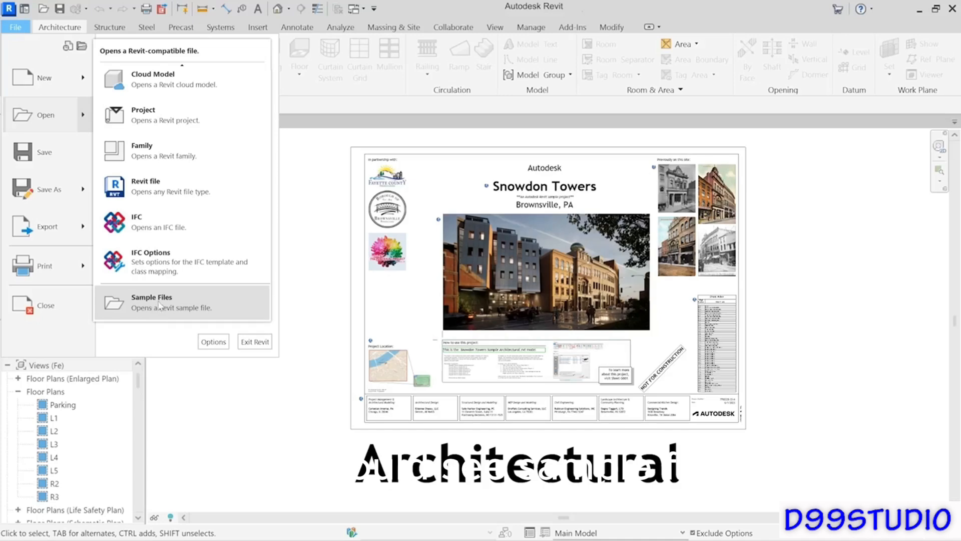
pyautogui.click(159, 303)
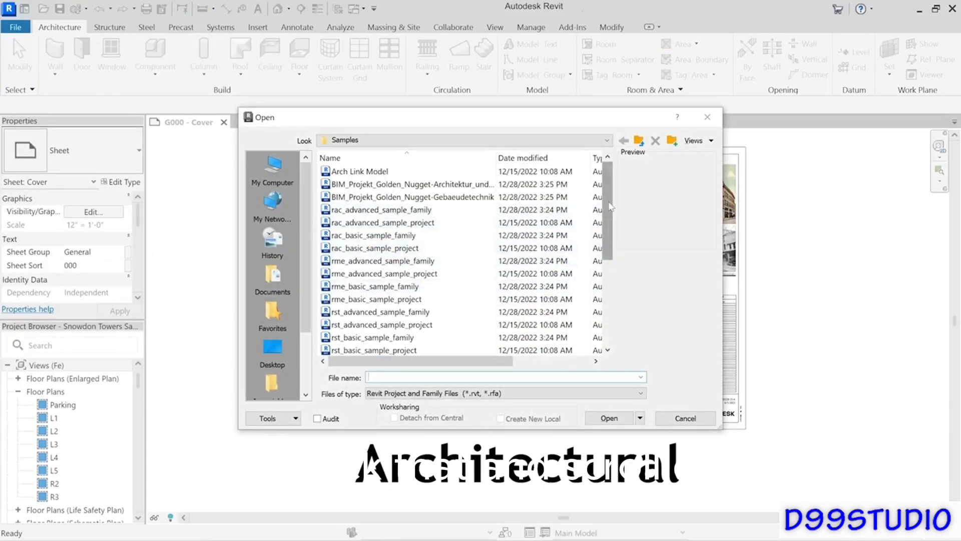
pyautogui.scroll(-4, 611, 207)
pyautogui.click(361, 210)
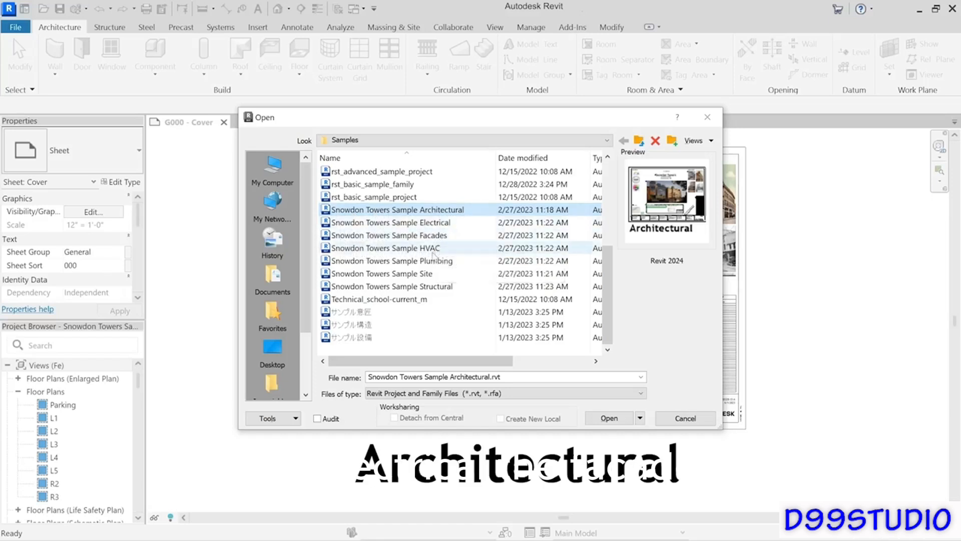
pyautogui.click(439, 235)
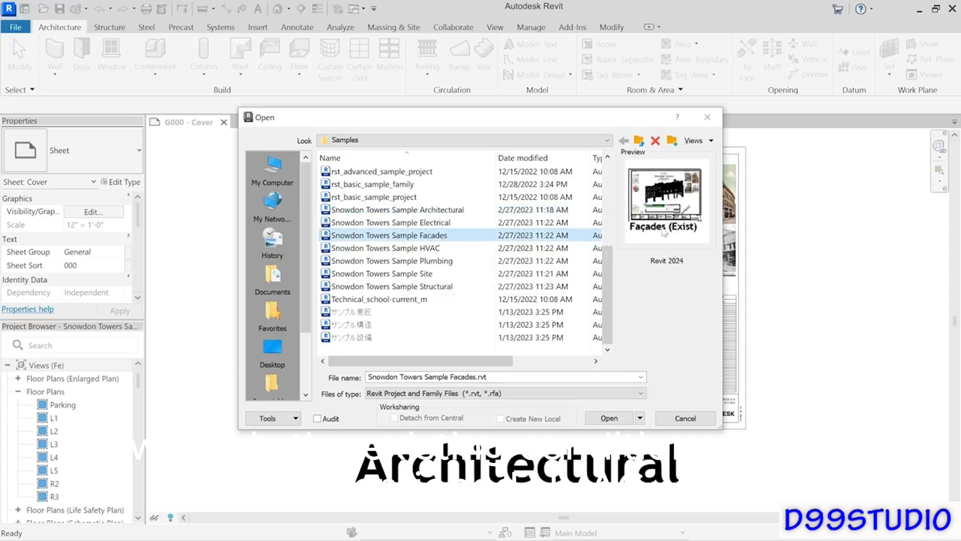
pyautogui.click(427, 275)
pyautogui.click(431, 286)
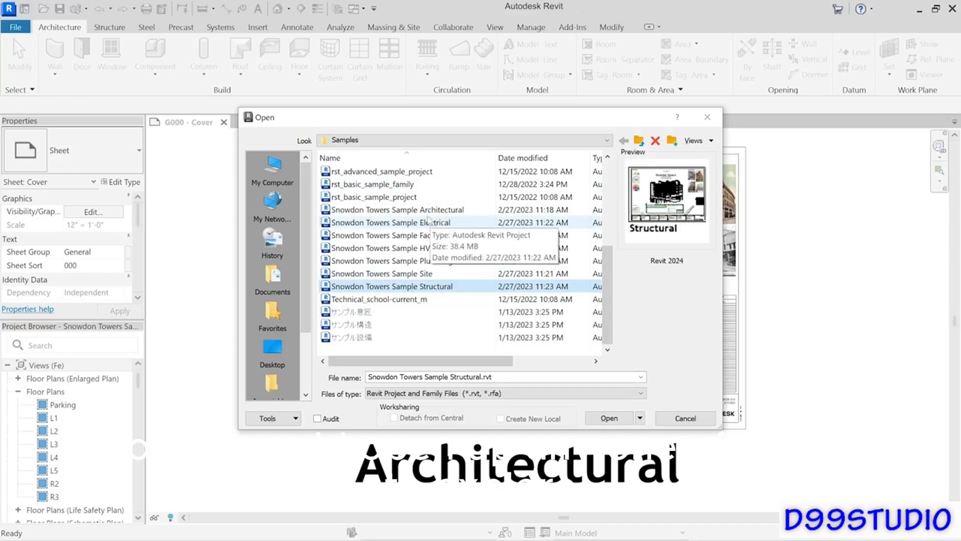
pyautogui.click(427, 210)
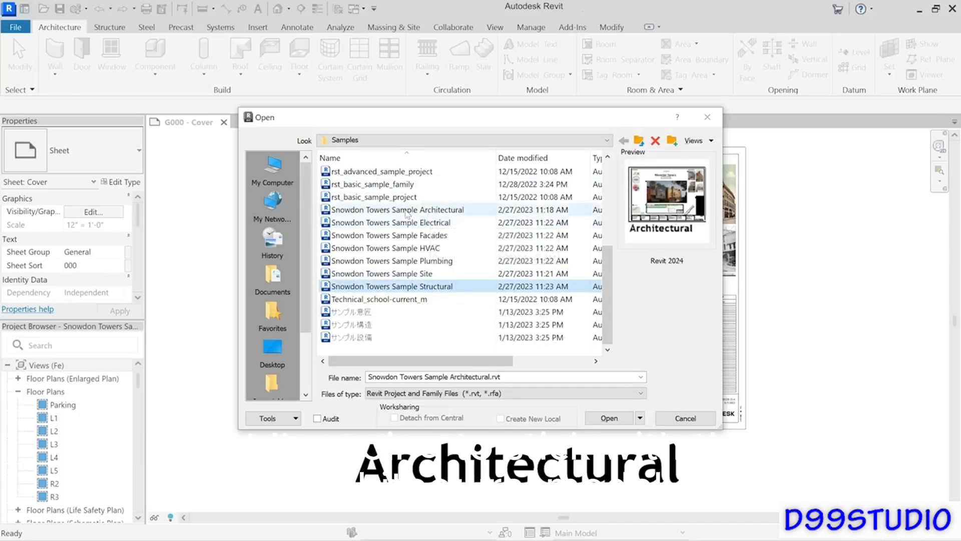
pyautogui.click(685, 418)
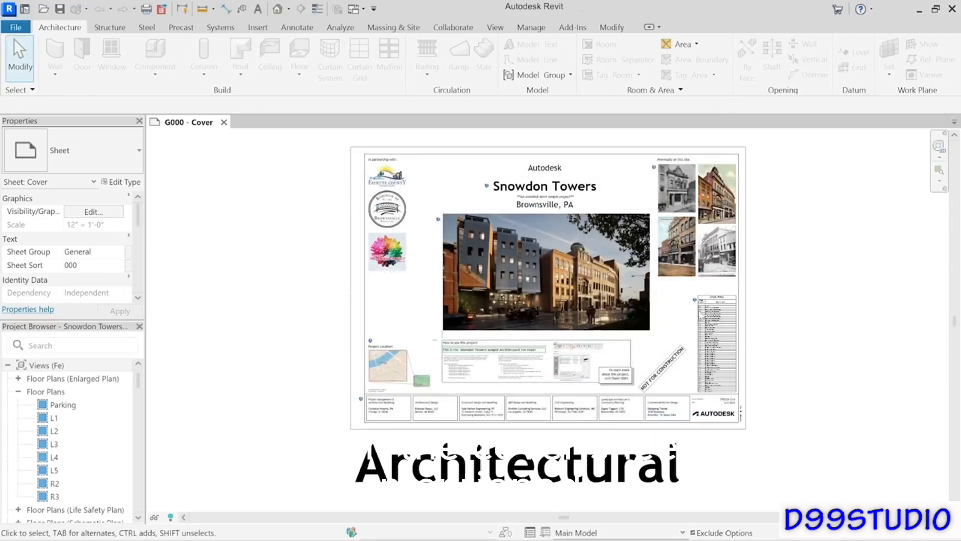
# Examine the building rendering and the "How to use this project" notes on the G000 Cover sheet.
pyautogui.scroll(1, 559, 279)
pyautogui.scroll(5, 559, 278)
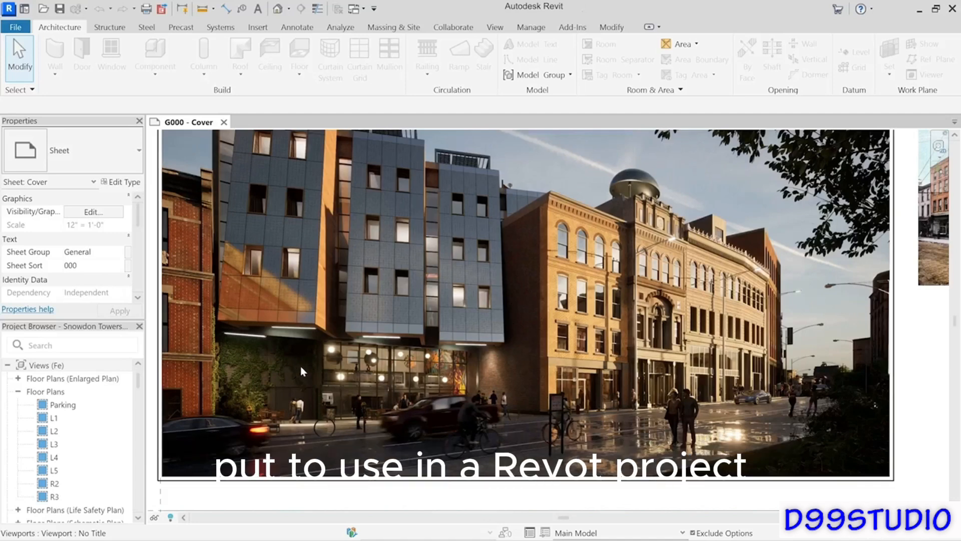
pyautogui.moveTo(502, 471); pyautogui.dragTo(529, 230, button='middle')
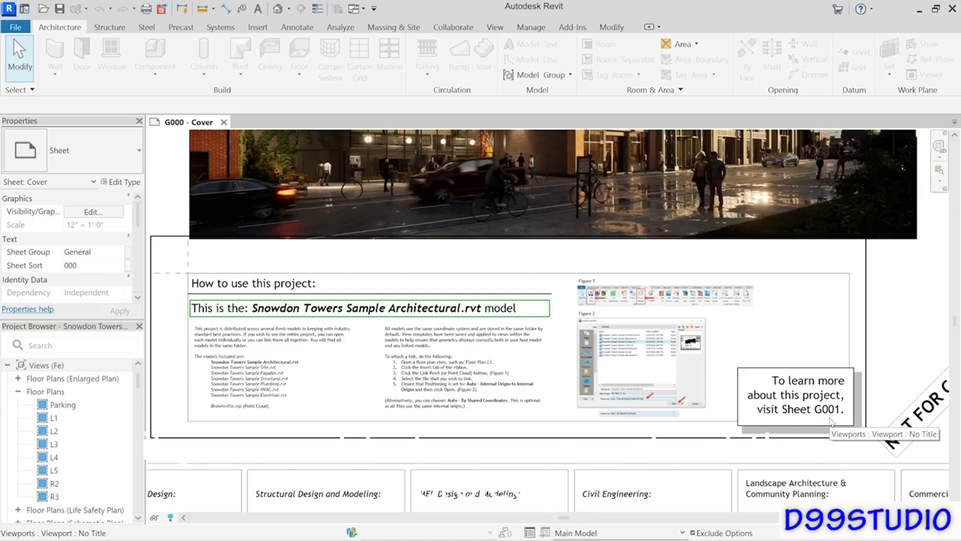
# Find sheet G001 - Learn about this project among the project's sheets and open it.
pyautogui.click(139, 386)
pyautogui.moveTo(138, 385); pyautogui.dragTo(140, 423)
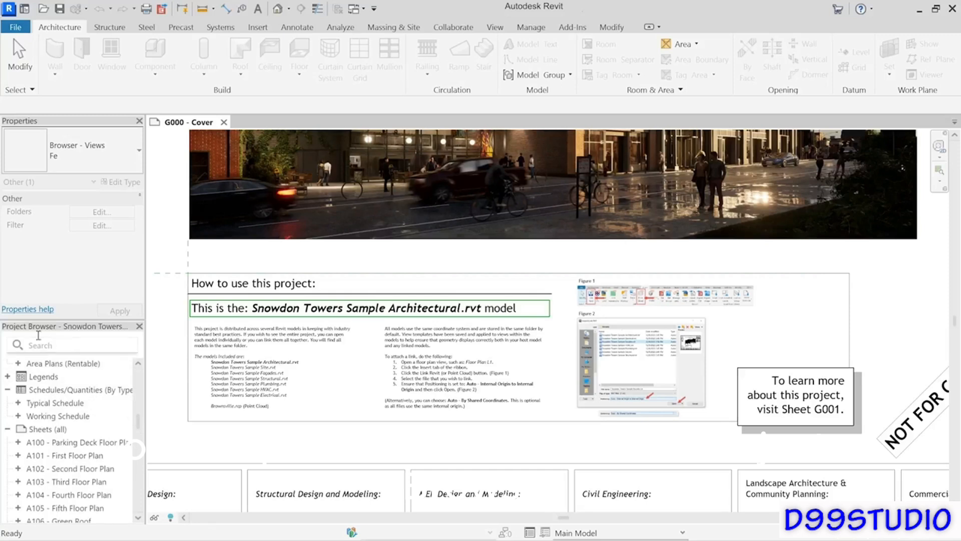
pyautogui.click(47, 430)
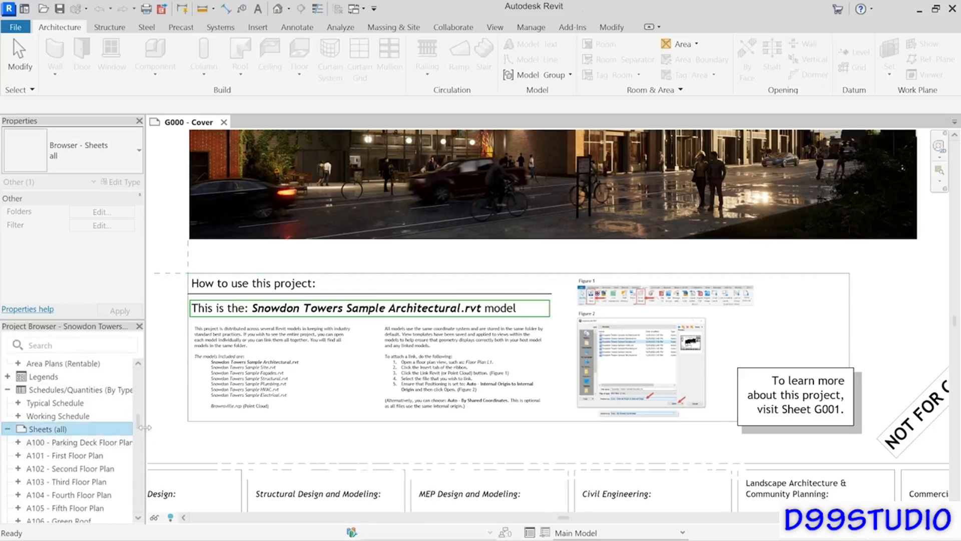
pyautogui.moveTo(140, 425); pyautogui.dragTo(139, 477)
pyautogui.click(36, 440)
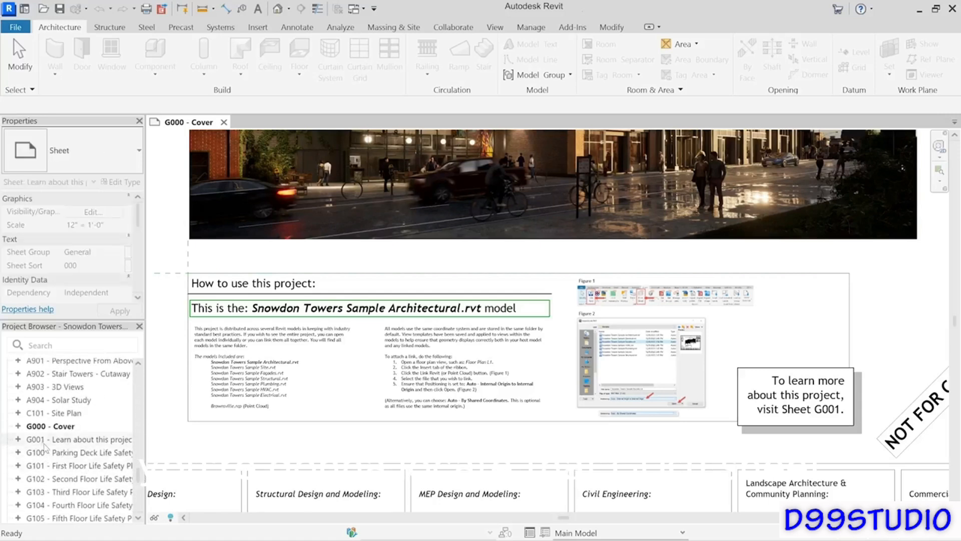
pyautogui.doubleClick(34, 440)
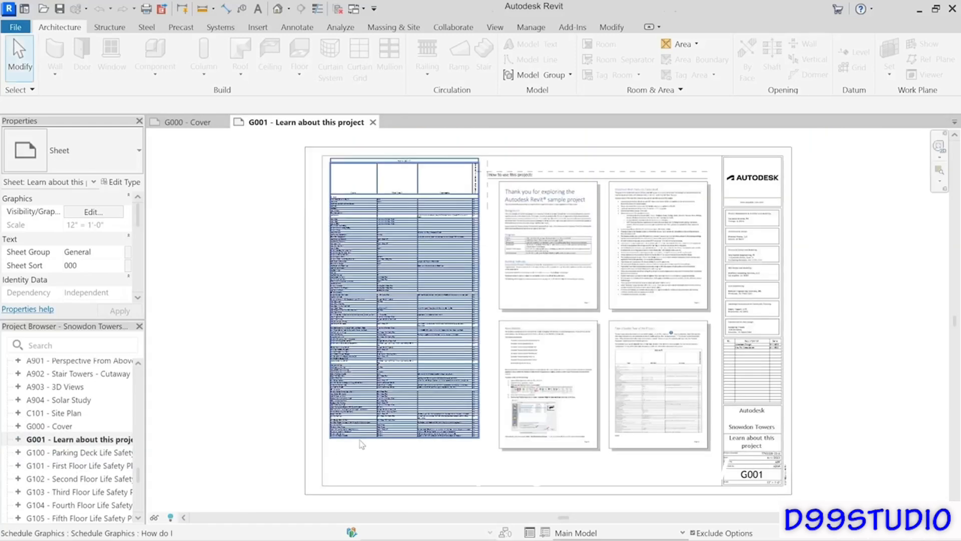
# Review the sample project notes on sheet G001 and open the How do I? schedule placed beside them.
pyautogui.scroll(5, 620, 304)
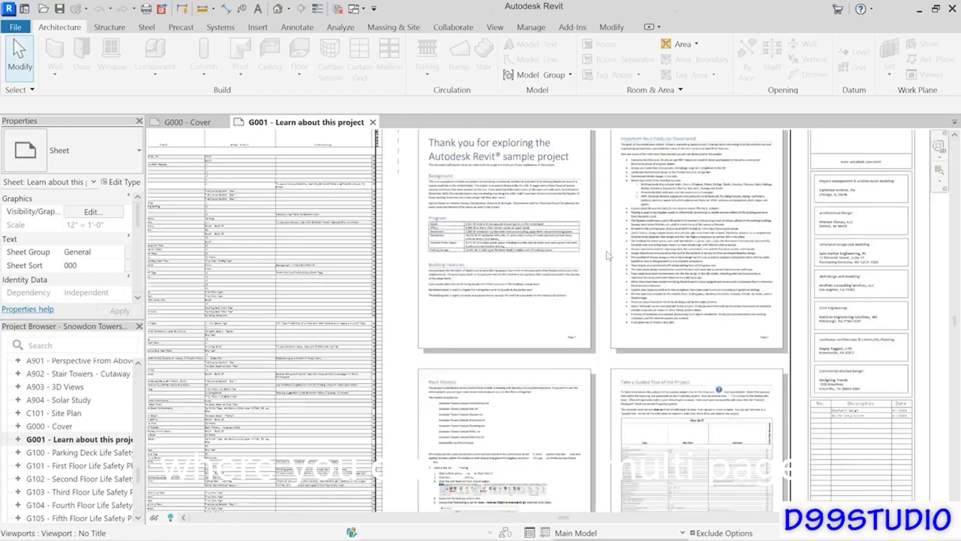
pyautogui.moveTo(683, 252); pyautogui.dragTo(655, 341, button='middle')
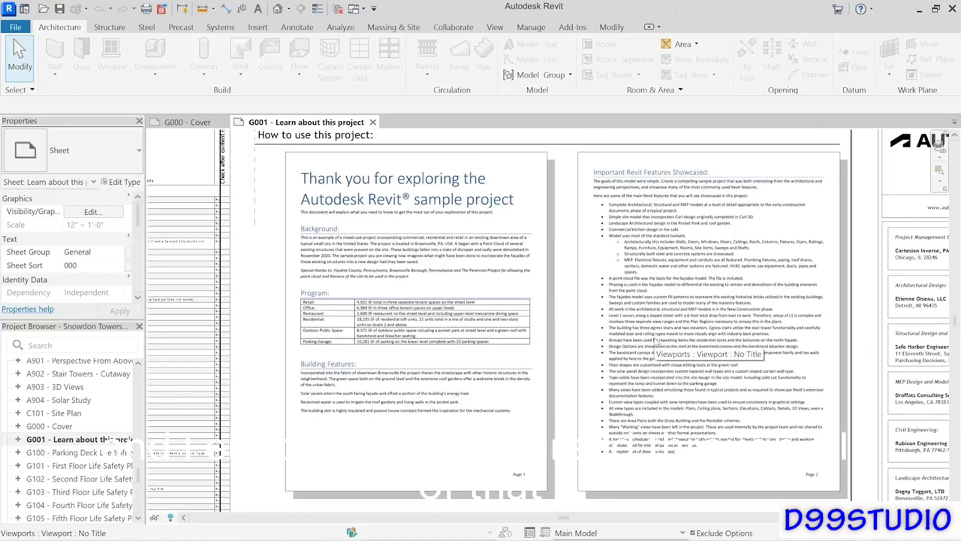
pyautogui.moveTo(337, 298); pyautogui.dragTo(713, 352, button='middle')
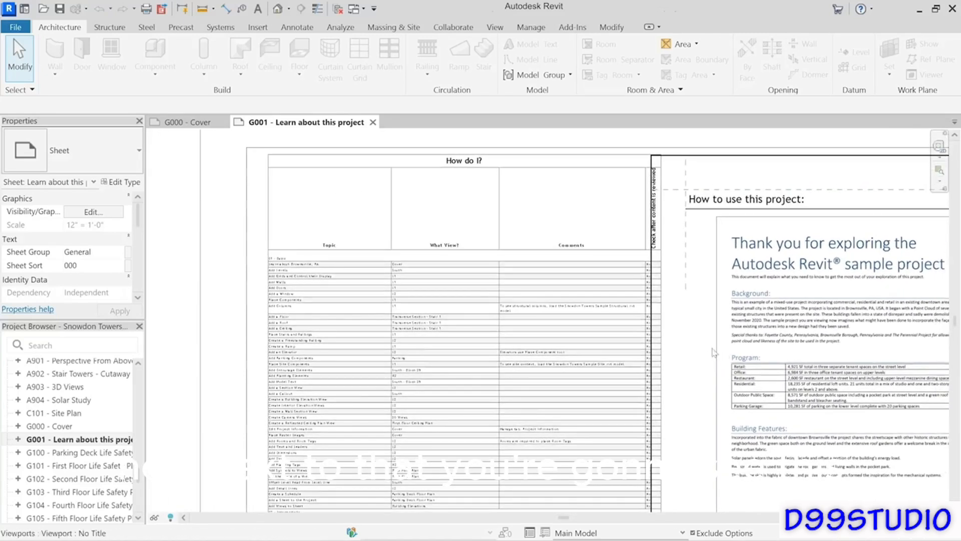
pyautogui.scroll(1, 399, 272)
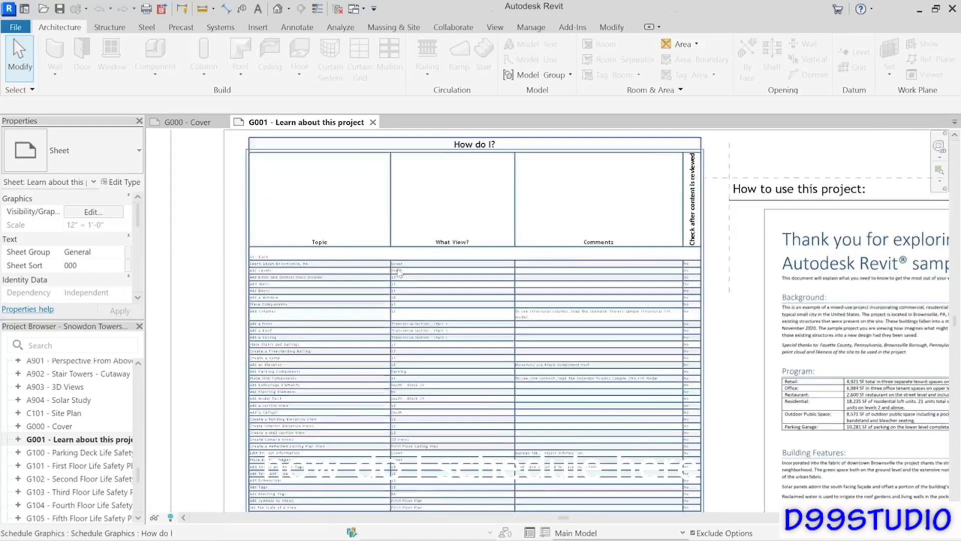
pyautogui.scroll(2, 398, 271)
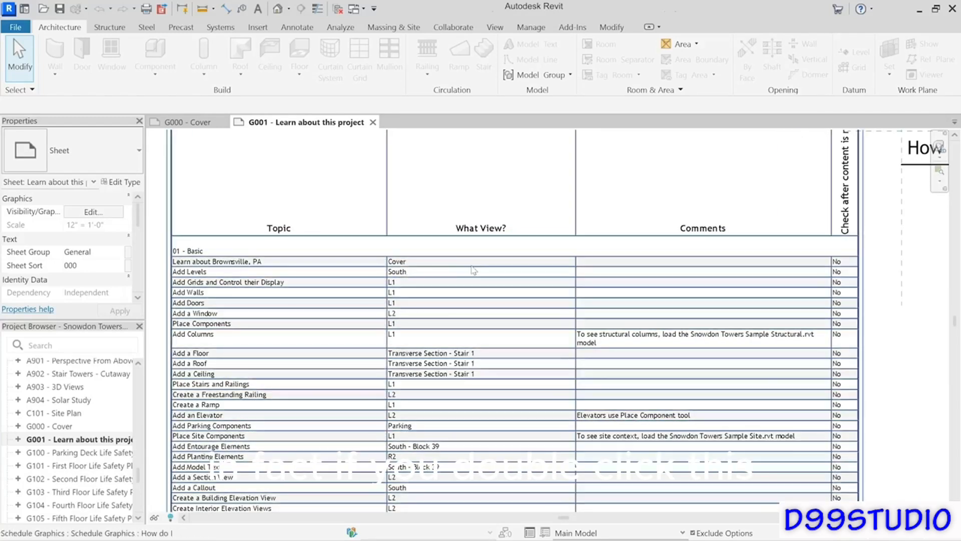
pyautogui.click(474, 271)
pyautogui.doubleClick(474, 270)
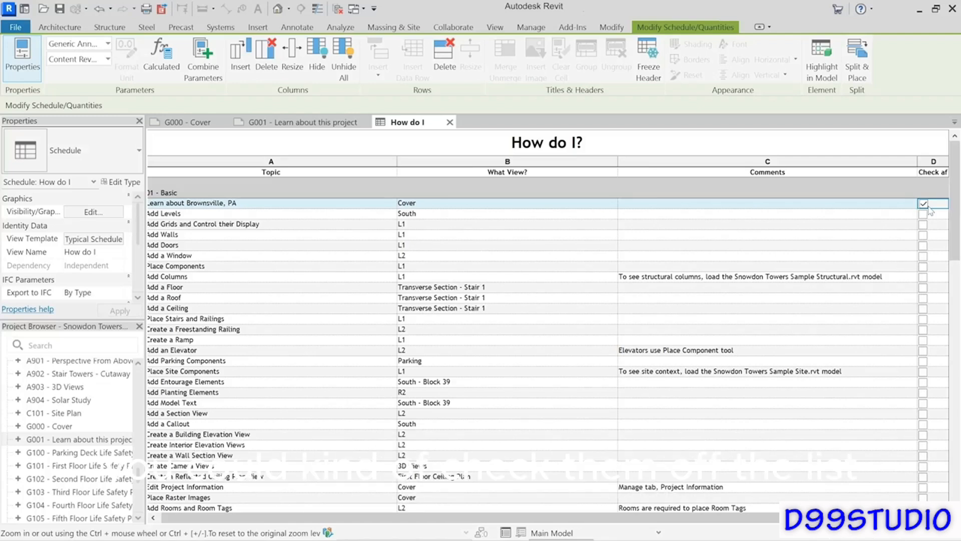
# Return to the G000 Cover sheet and select the help button annotation above the Project Location map.
pyautogui.click(190, 123)
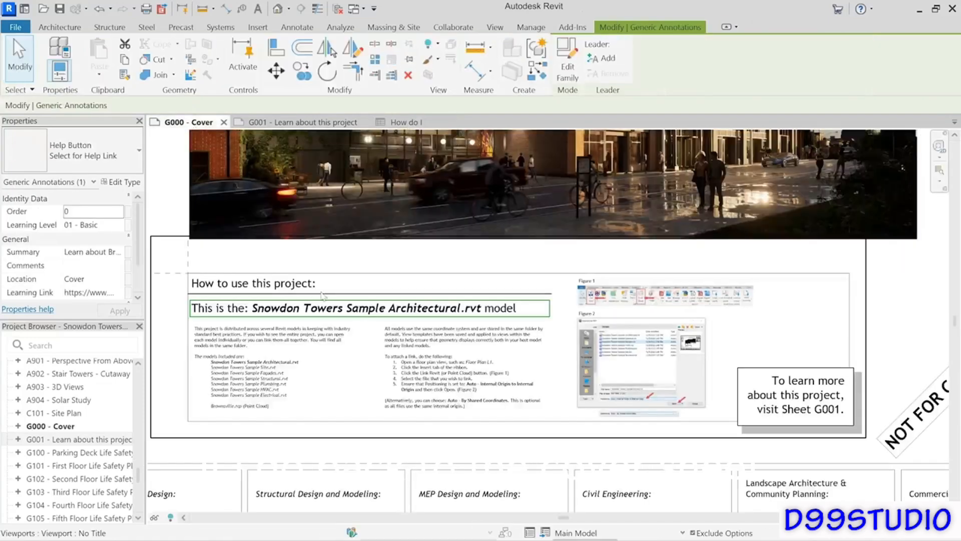
pyautogui.moveTo(293, 295); pyautogui.dragTo(666, 299, button='middle')
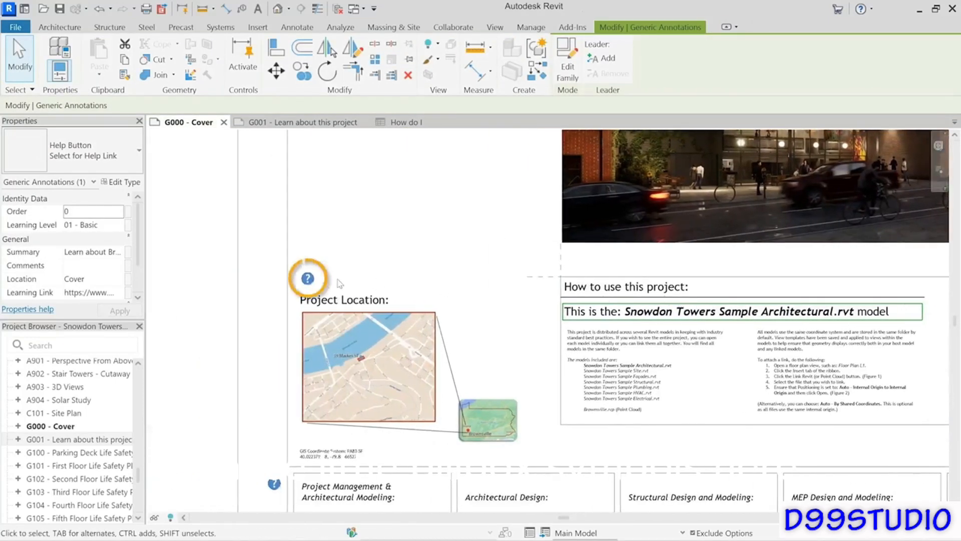
pyautogui.click(307, 280)
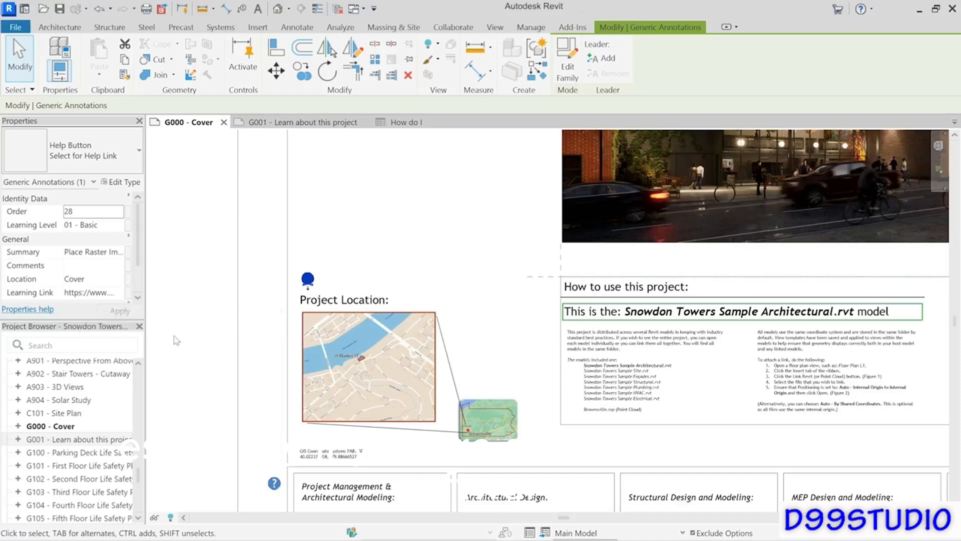
# Open sheet A101 - First Floor Plan and bring the Planting Schedule and its help button into view.
pyautogui.click(139, 476)
pyautogui.moveTo(139, 476); pyautogui.dragTo(138, 426)
pyautogui.click(54, 424)
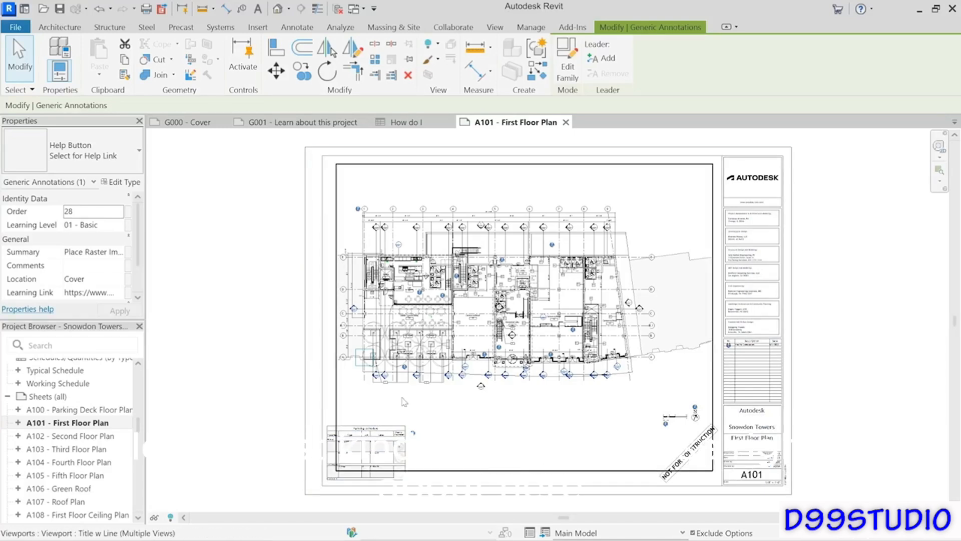
pyautogui.scroll(5, 403, 400)
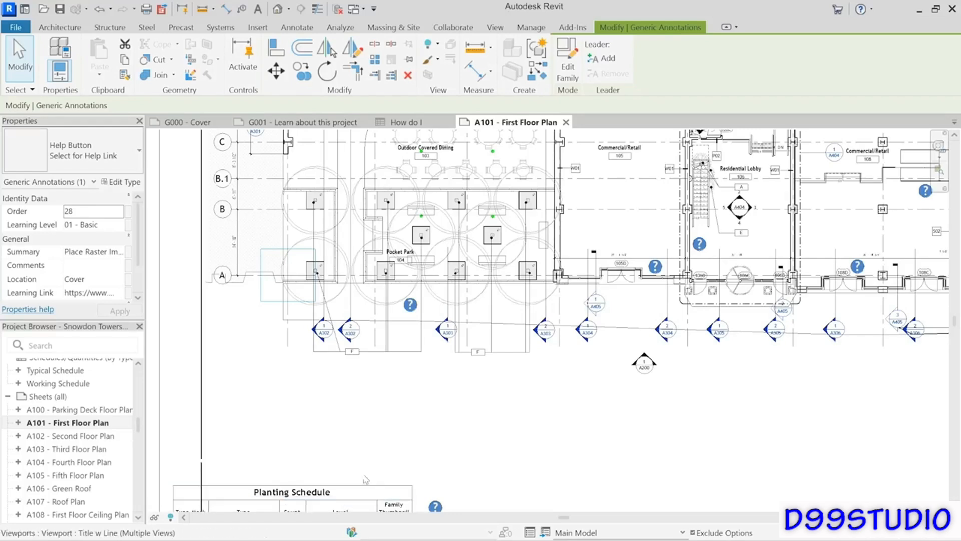
pyautogui.moveTo(350, 495); pyautogui.dragTo(391, 428, button='middle')
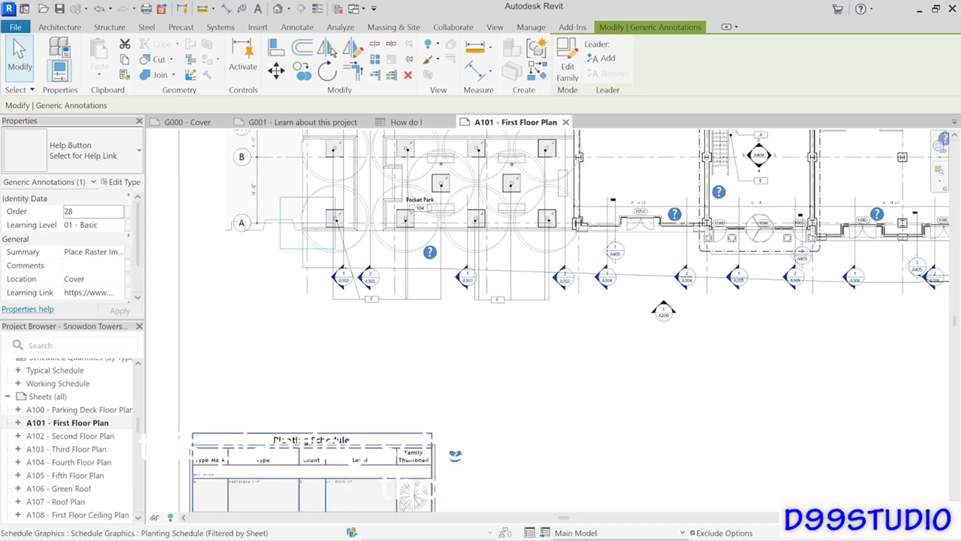
# Examine the help buttons placed around the café, residential lobby and commercial spaces on the first floor plan.
pyautogui.moveTo(474, 253); pyautogui.dragTo(429, 433, button='middle')
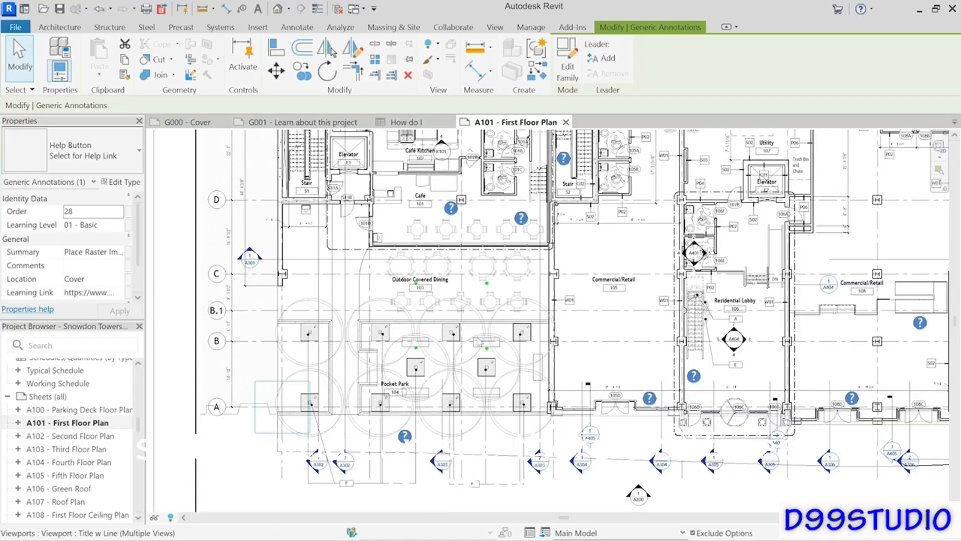
pyautogui.moveTo(534, 263); pyautogui.dragTo(431, 350, button='middle')
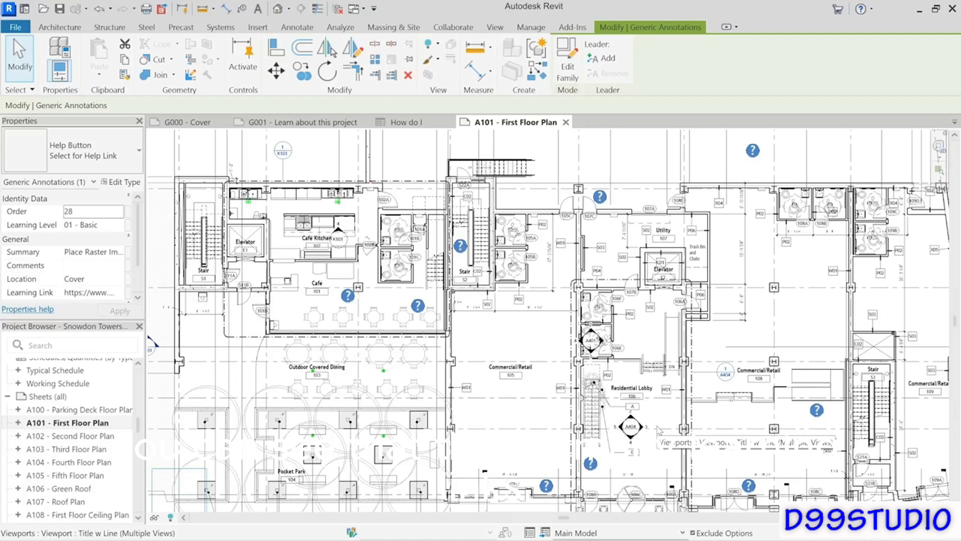
# Open sheet A202 - Building Elevations and bring the Snowdon Towers entrance facade and its help buttons into close view.
pyautogui.moveTo(138, 424); pyautogui.dragTo(141, 445)
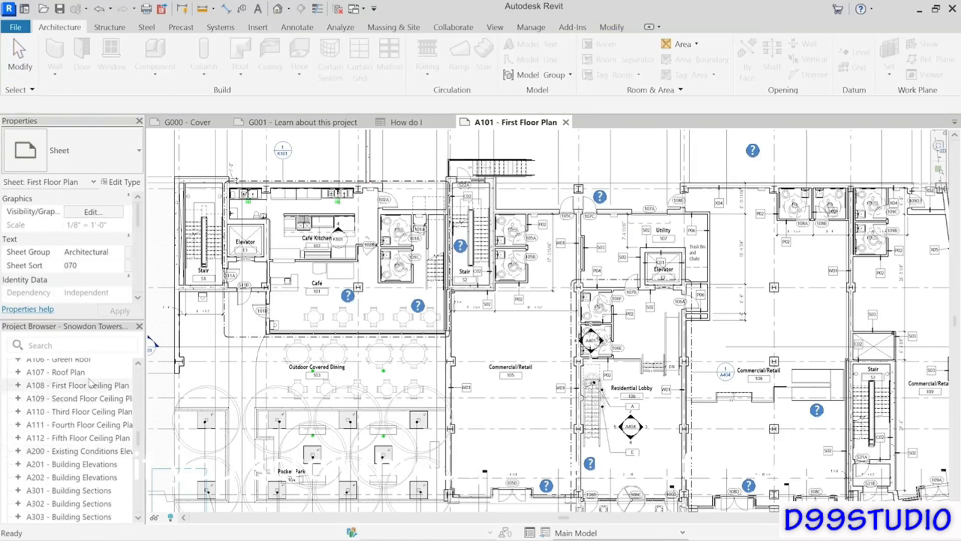
pyautogui.scroll(-4, 92, 381)
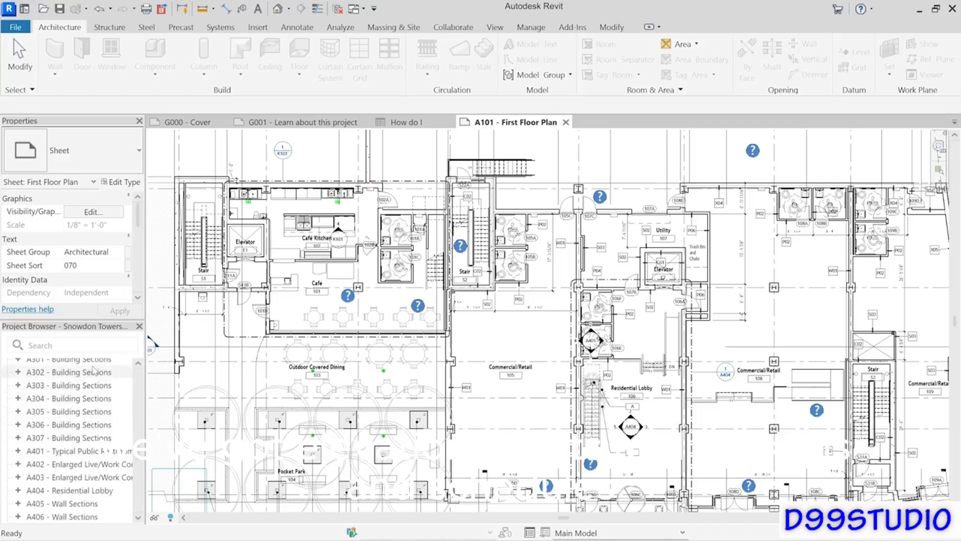
pyautogui.scroll(2, 93, 369)
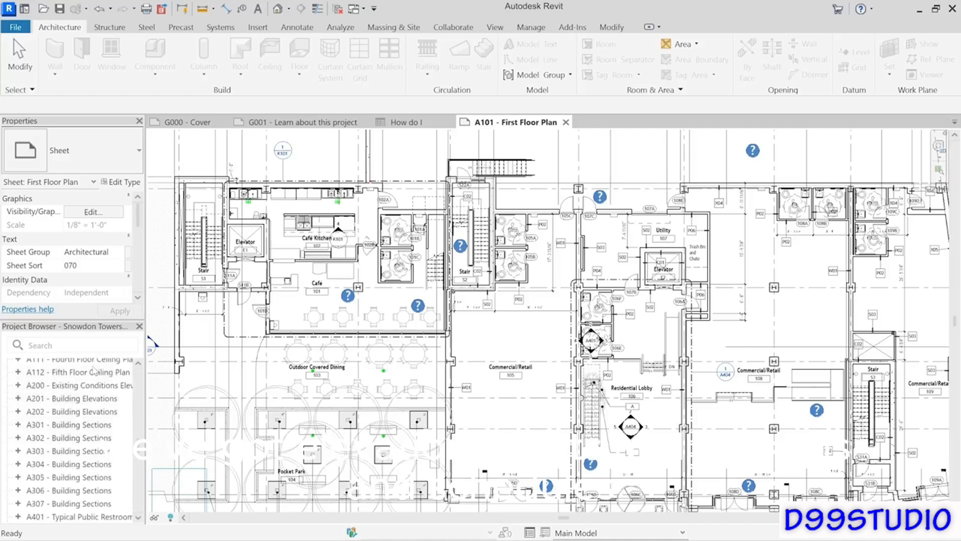
pyautogui.click(67, 412)
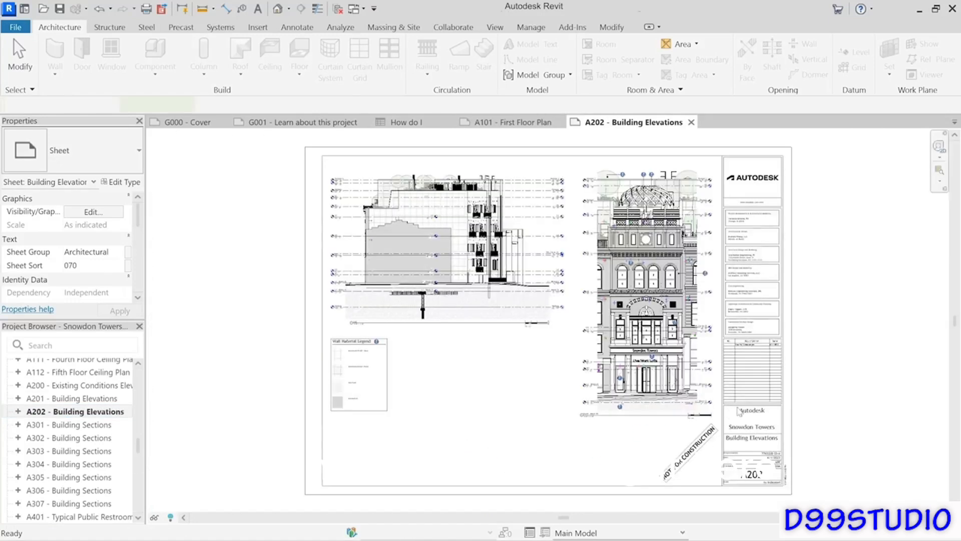
pyautogui.click(667, 249)
pyautogui.scroll(3, 667, 249)
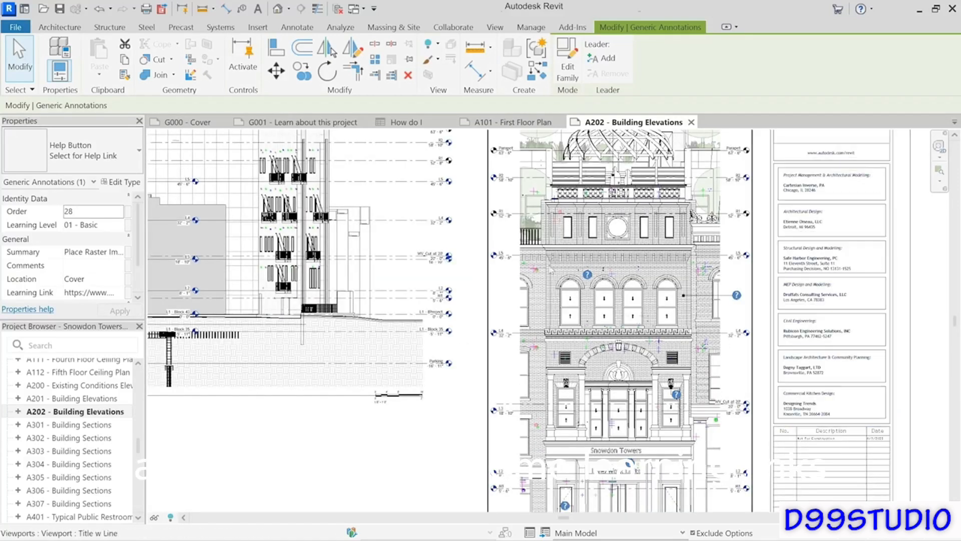
pyautogui.scroll(2, 725, 410)
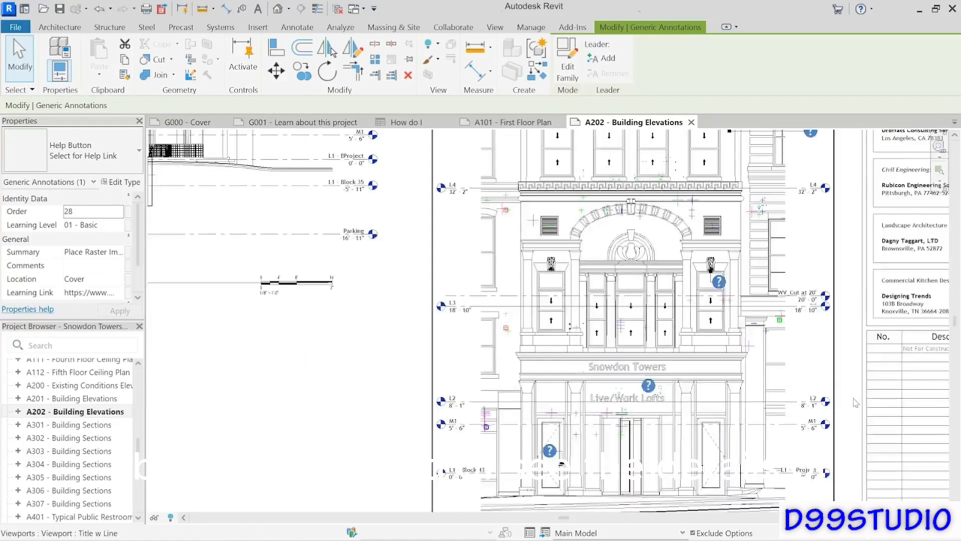